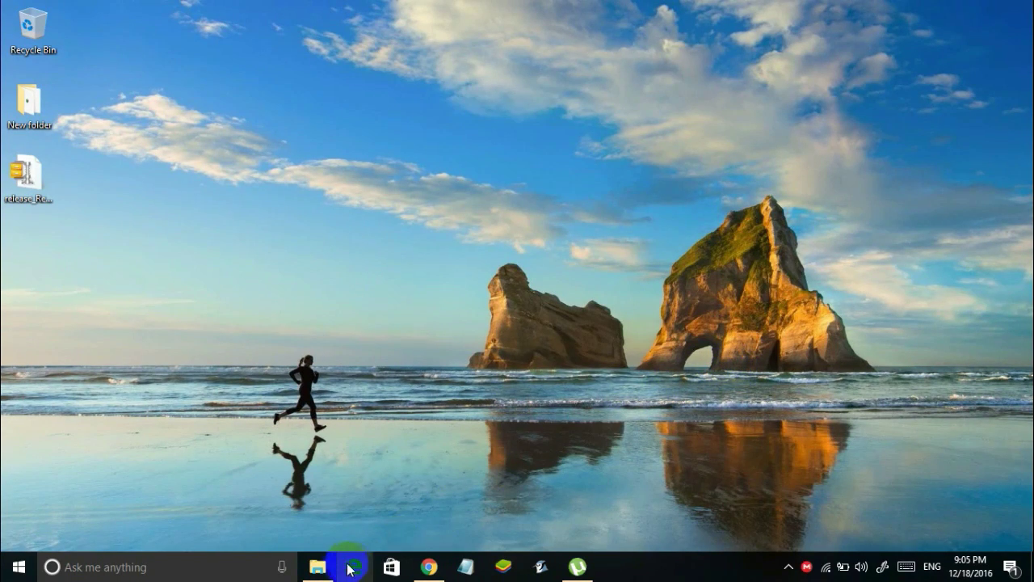
Open Computer Management for This PC from File Explorer, maximize it and display Disk Management.
{"action": "left_click", "coordinate": [320, 567]}
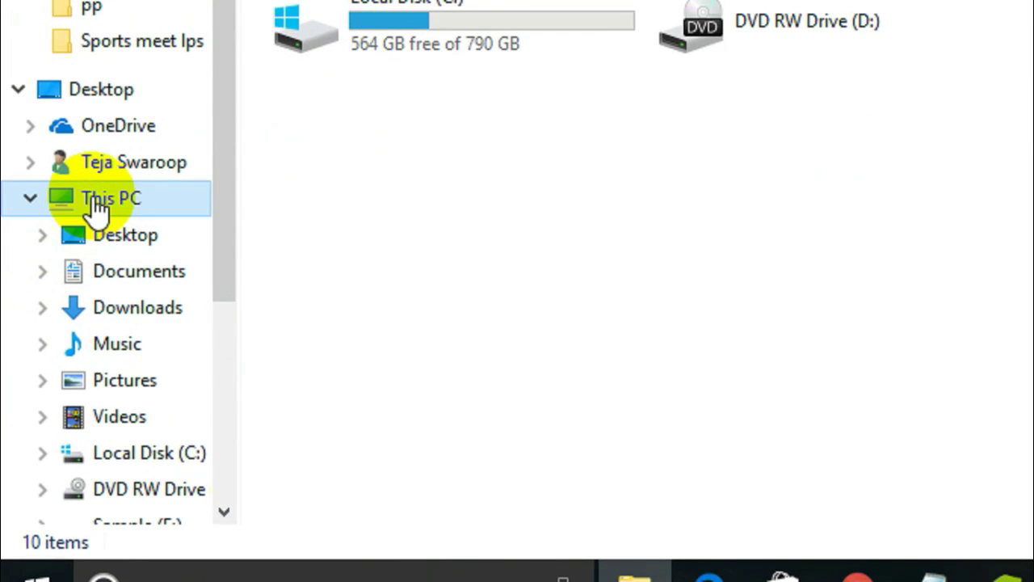
{"action": "right_click", "coordinate": [96, 202]}
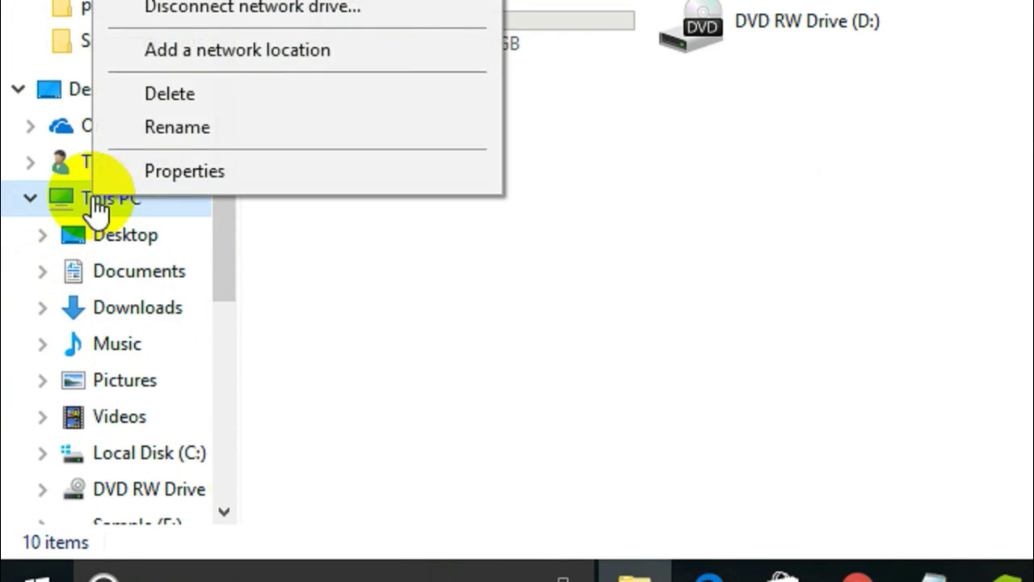
{"action": "left_click", "coordinate": [120, 140]}
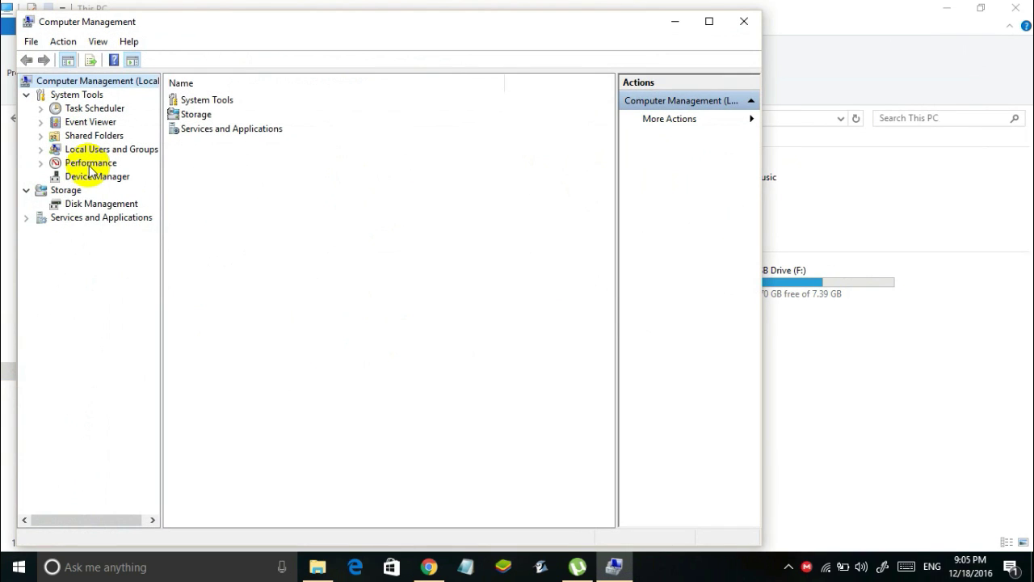
{"action": "double_click", "coordinate": [194, 23]}
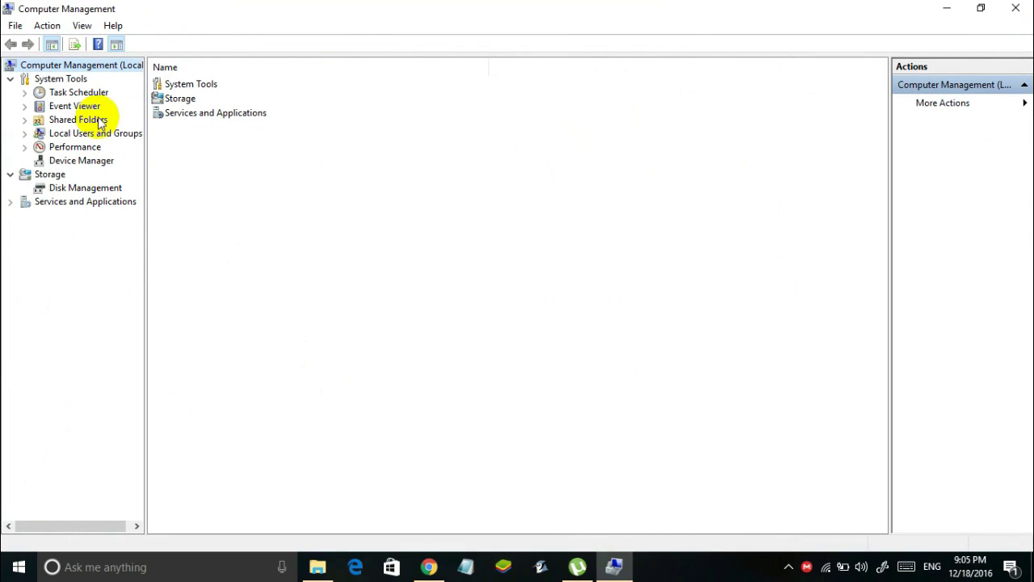
{"action": "left_click", "coordinate": [55, 191]}
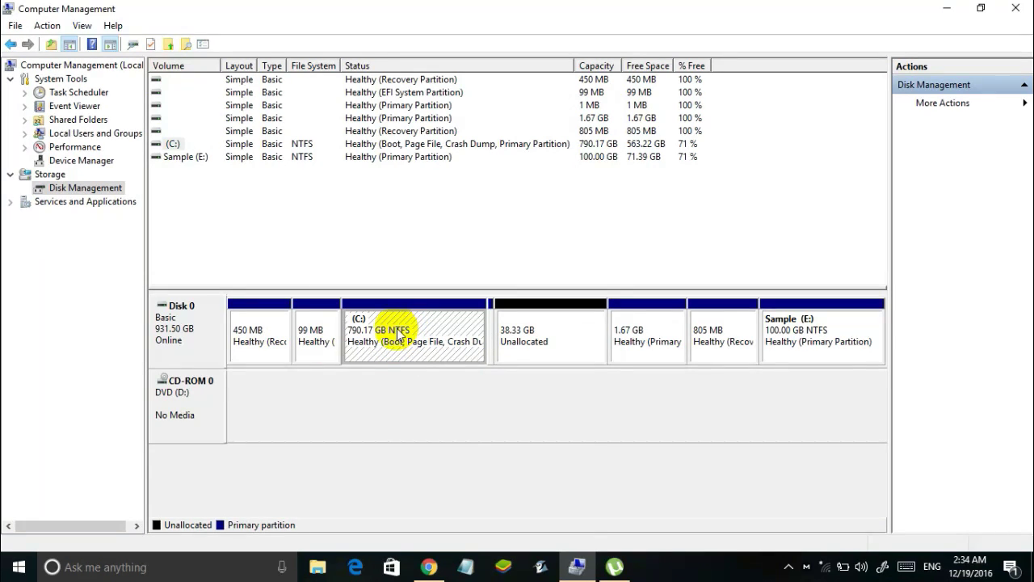
Shrink the C: volume by 15360 MB to free up unallocated space on Disk 0.
{"action": "right_click", "coordinate": [399, 329]}
{"action": "left_click", "coordinate": [462, 448]}
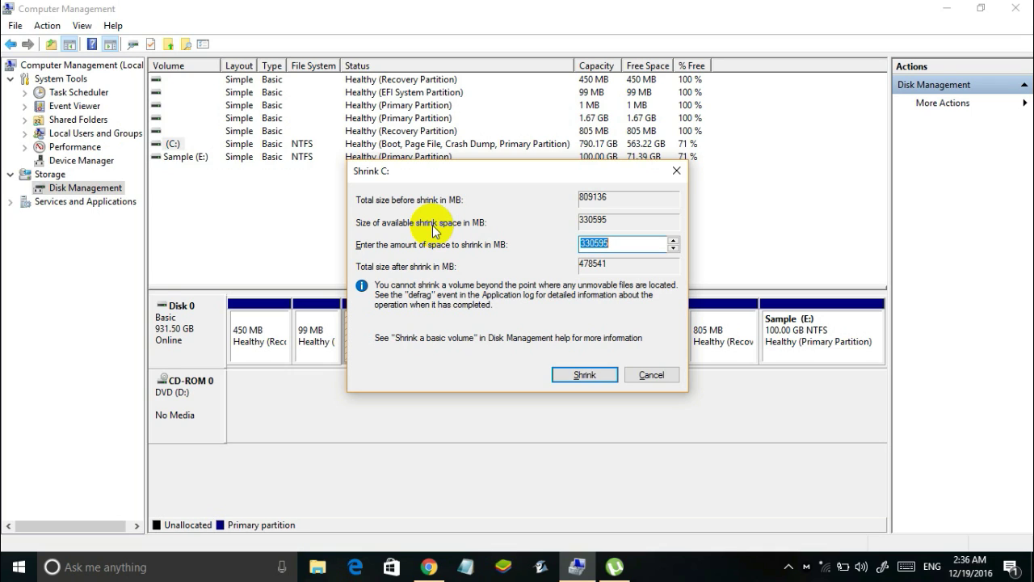
{"action": "type", "text": "15360"}
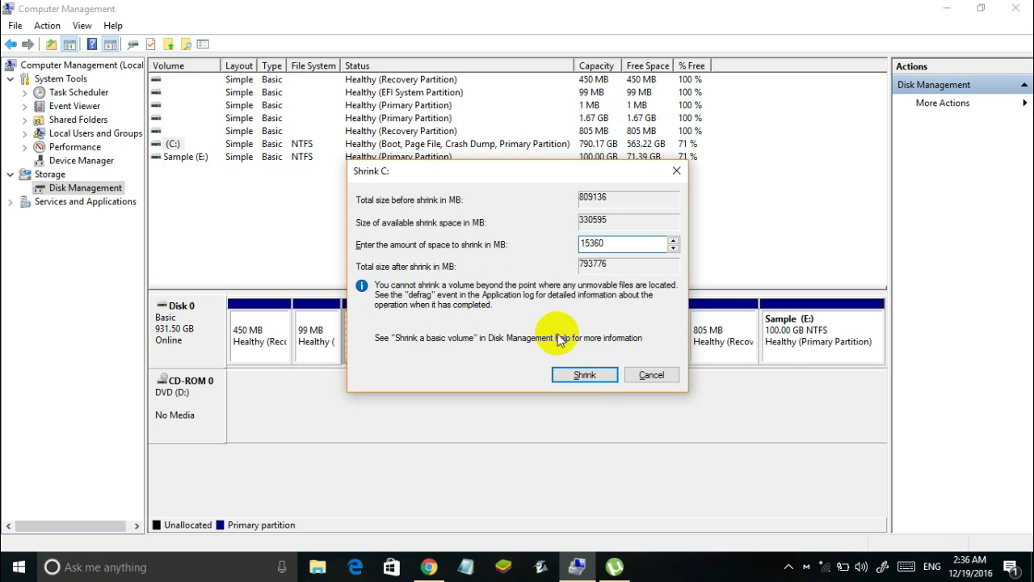
{"action": "left_click", "coordinate": [569, 378]}
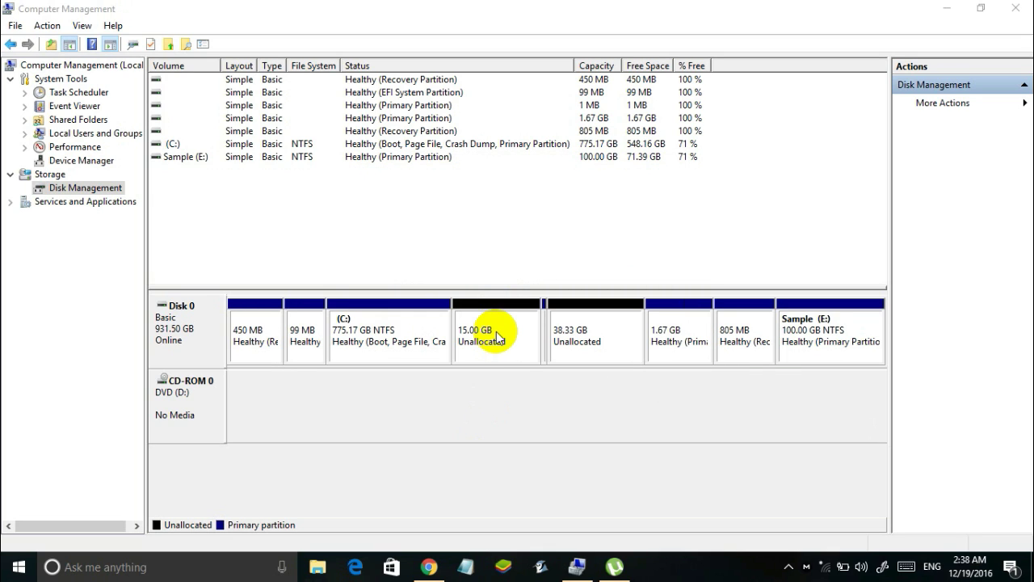
Start a new simple volume in the 15.00 GB unallocated space, keeping its size at 15360 MB.
{"action": "left_click", "coordinate": [497, 341]}
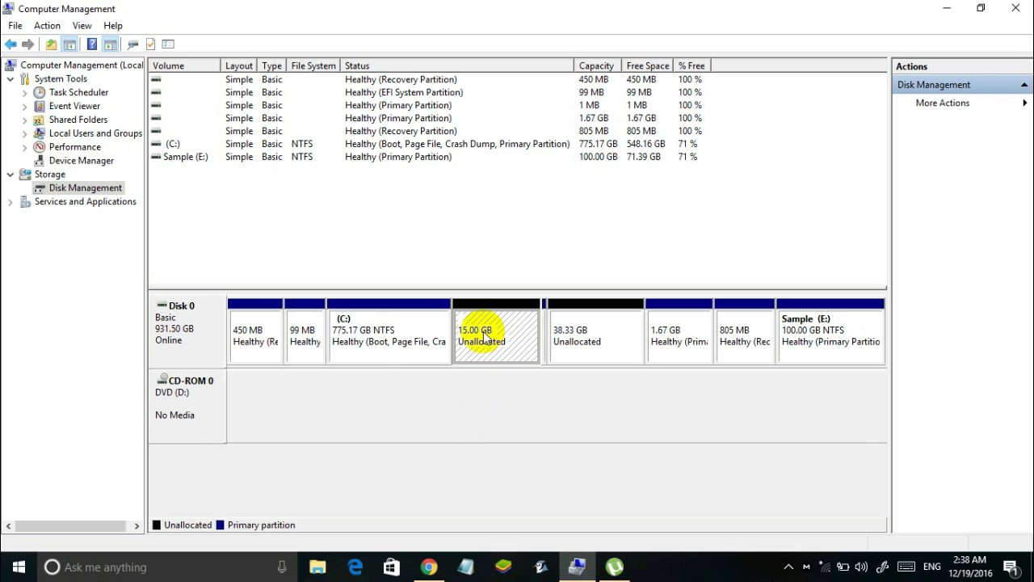
{"action": "right_click", "coordinate": [483, 335]}
{"action": "left_click", "coordinate": [543, 345]}
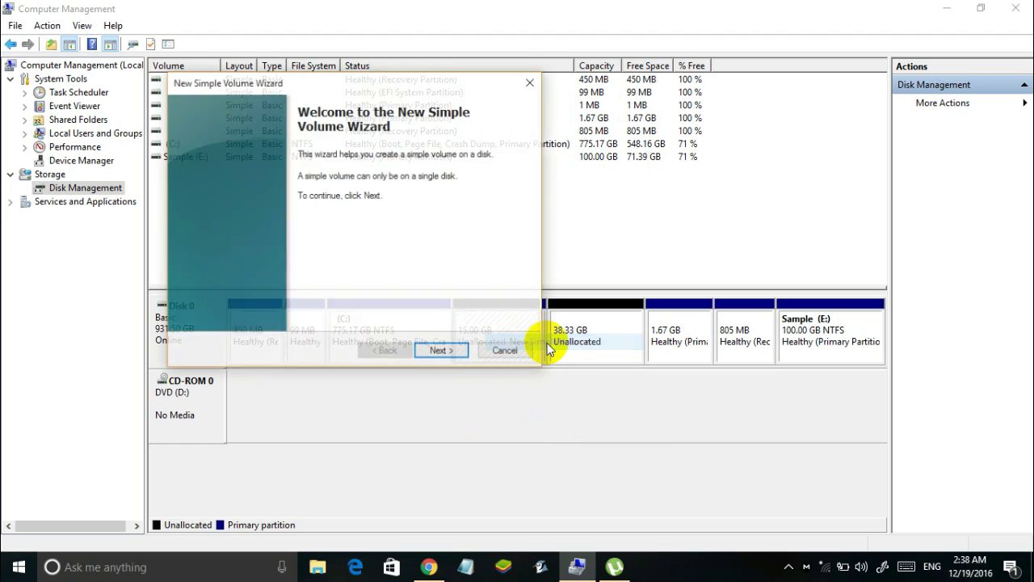
{"action": "left_click_drag", "start_coordinate": [350, 86], "coordinate": [503, 137]}
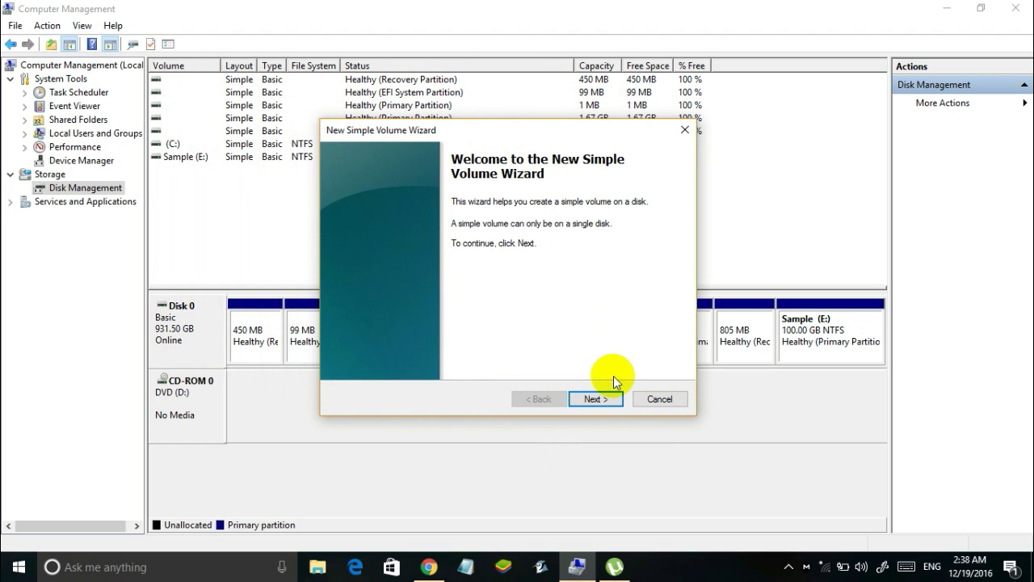
{"action": "left_click", "coordinate": [608, 399]}
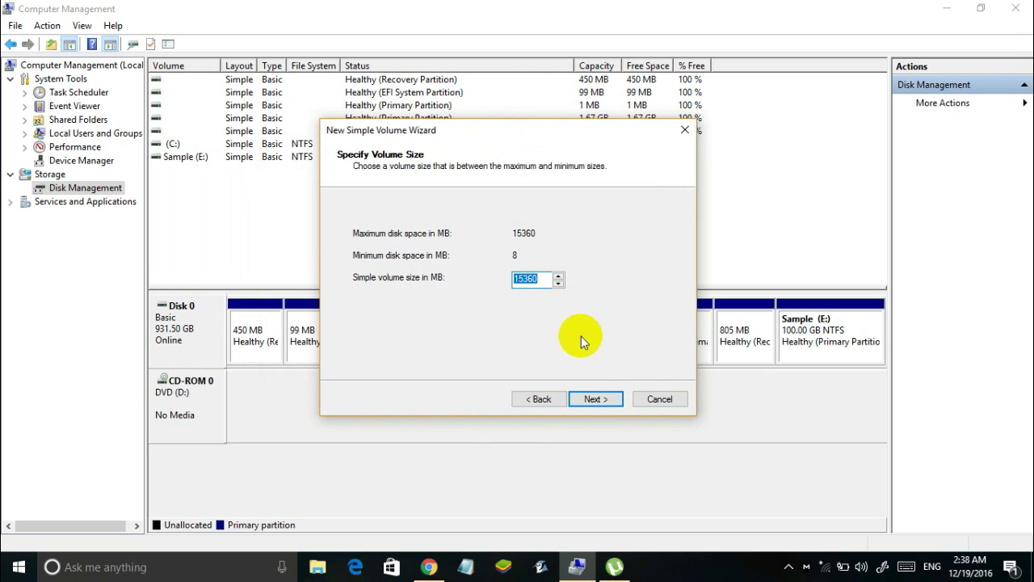
{"action": "left_click", "coordinate": [609, 401]}
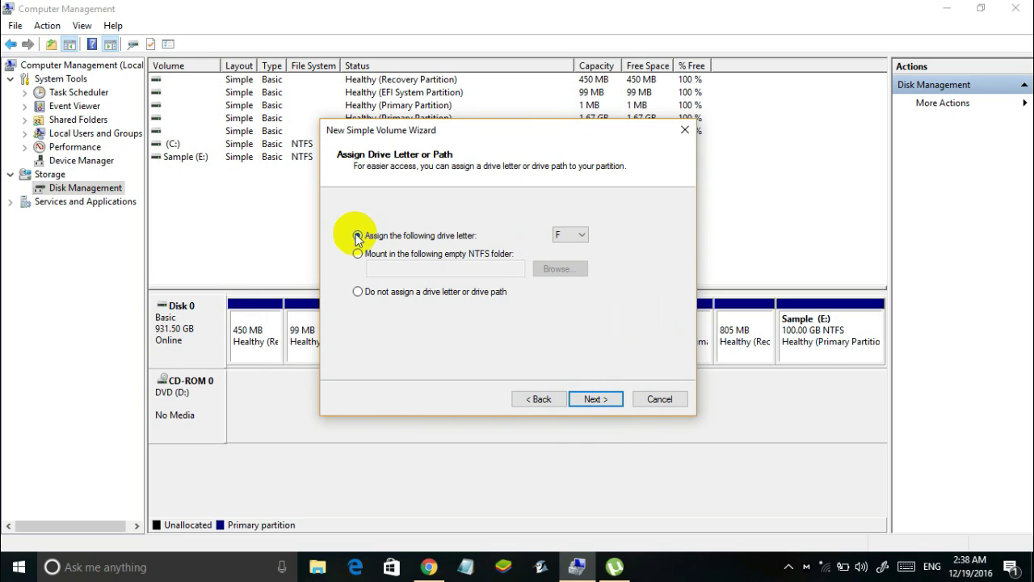
Assign drive letter G to the new simple volume and continue to the format settings.
{"action": "left_click", "coordinate": [569, 235]}
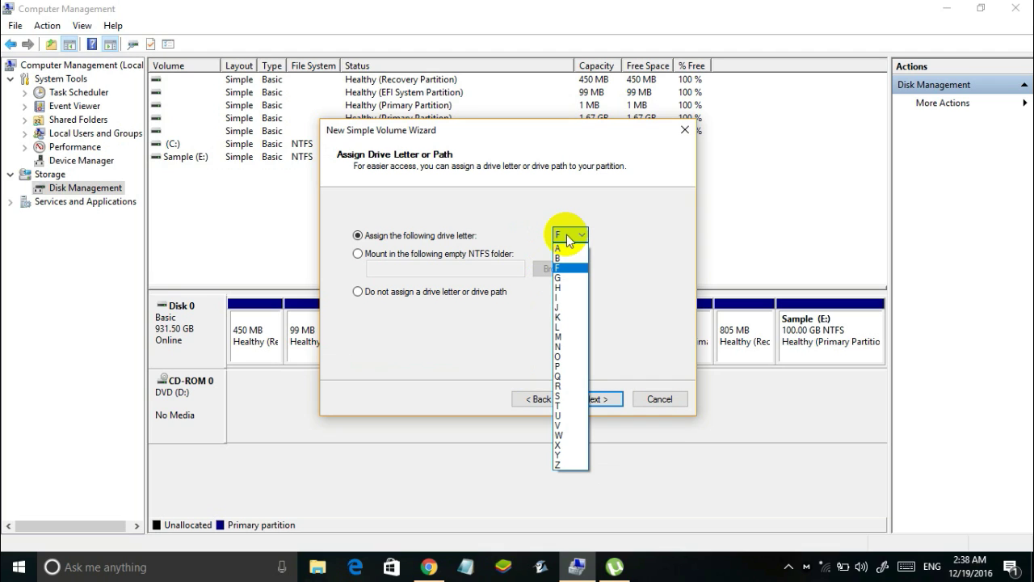
{"action": "left_click", "coordinate": [561, 277]}
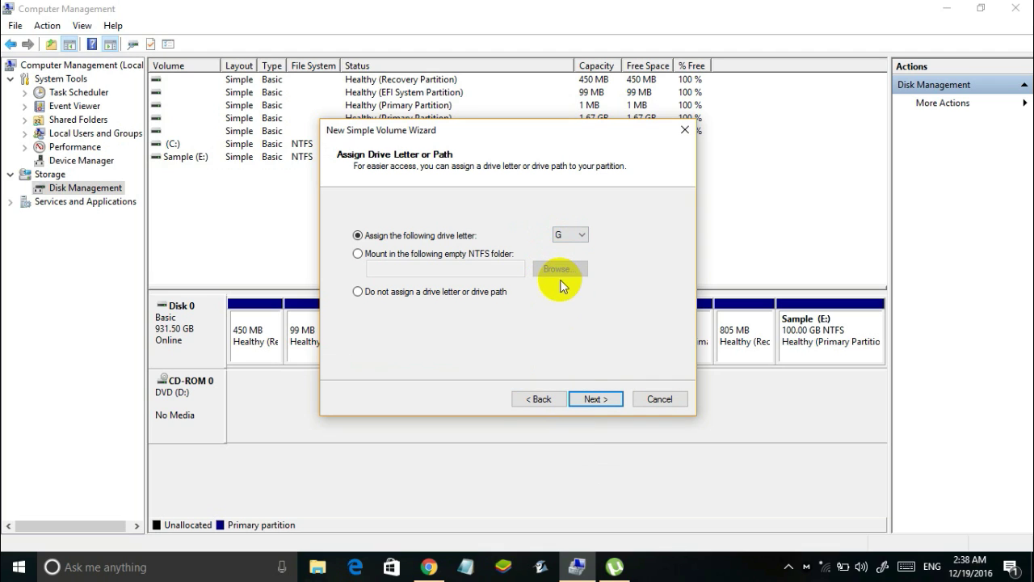
{"action": "left_click", "coordinate": [599, 399]}
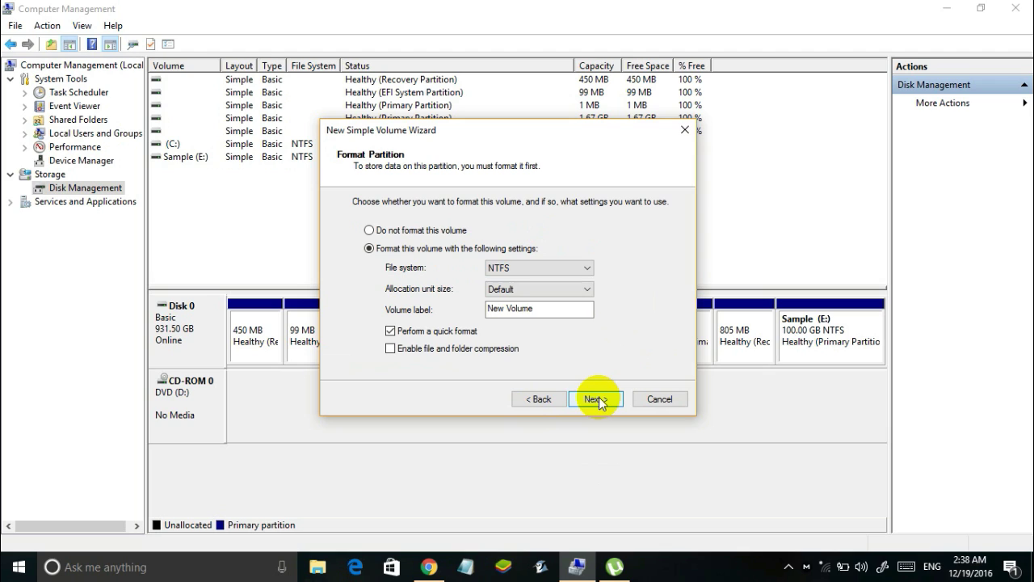
Format the new volume as FAT32 with the volume label "Remix OS" and finish creating it.
{"action": "left_click", "coordinate": [502, 271]}
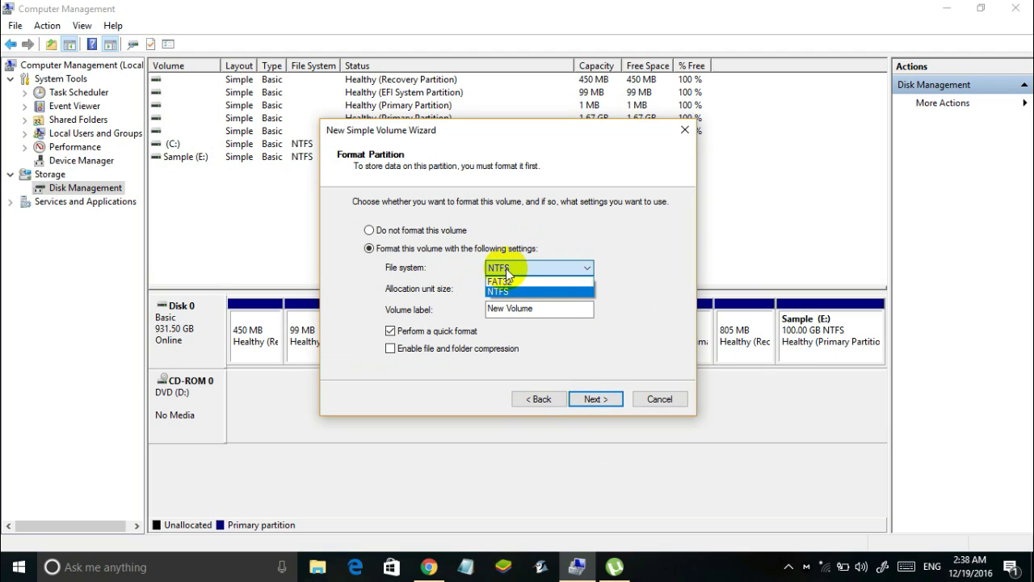
{"action": "left_click", "coordinate": [517, 281]}
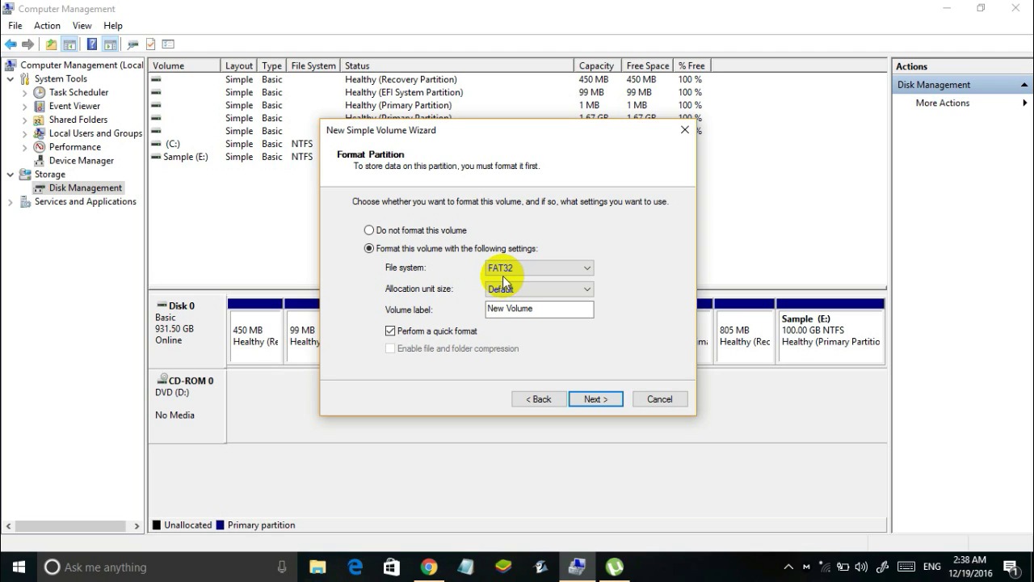
{"action": "left_click", "coordinate": [534, 311]}
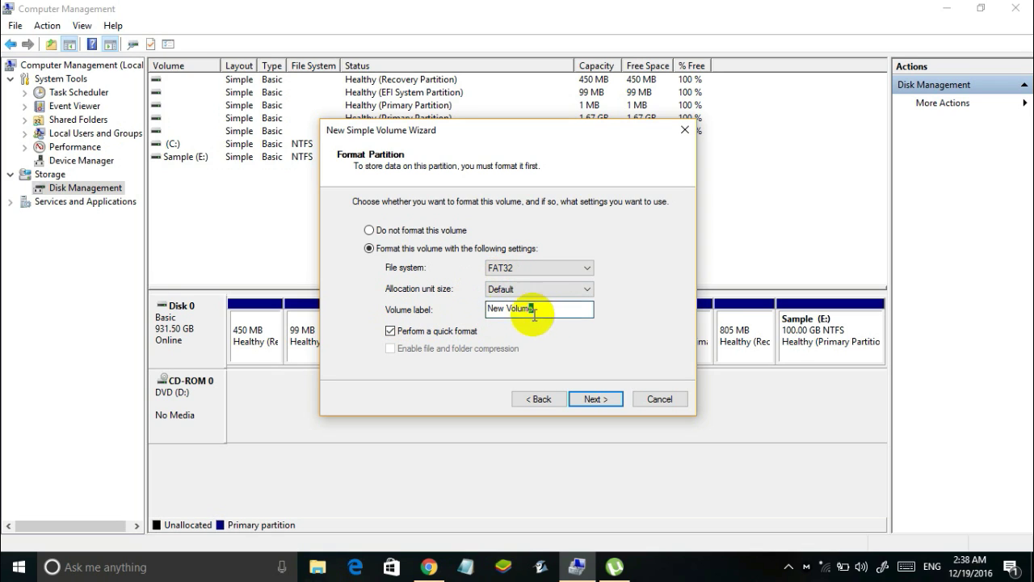
{"action": "left_click_drag", "start_coordinate": [533, 311], "coordinate": [473, 307]}
{"action": "type", "text": "Re"}
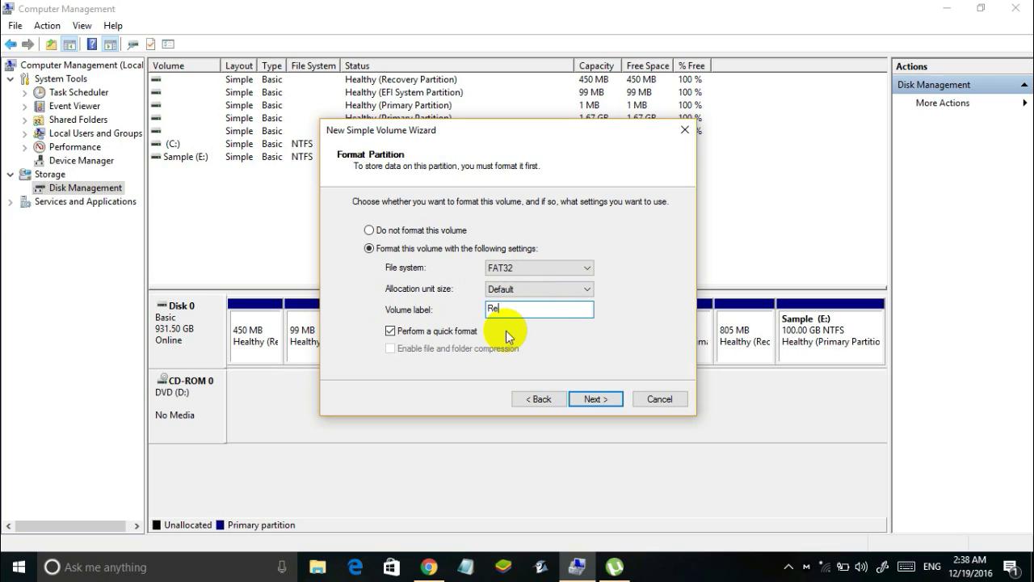
{"action": "type", "text": "mix OS"}
{"action": "left_click", "coordinate": [595, 399]}
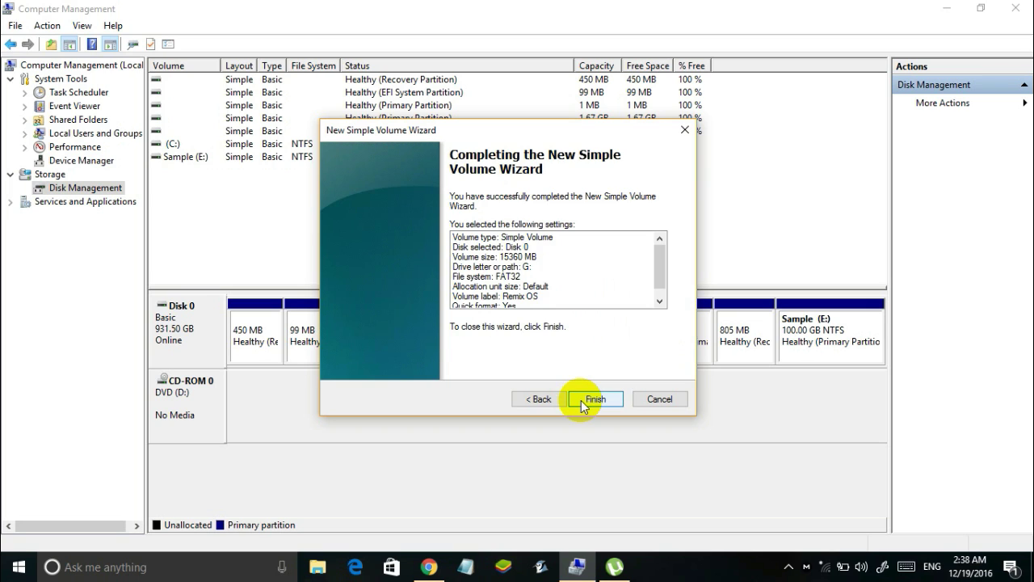
{"action": "left_click", "coordinate": [581, 399]}
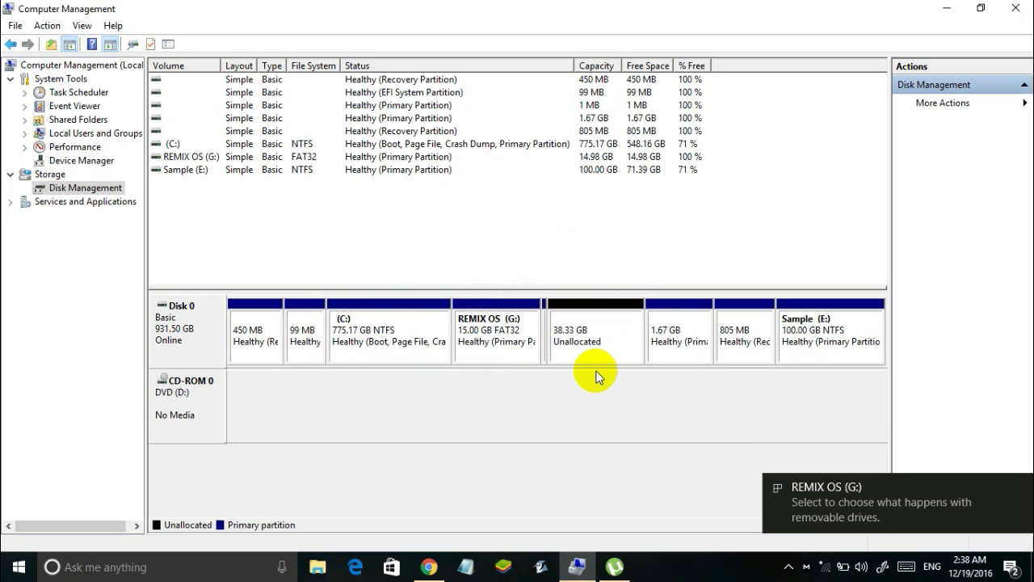
Switch to File Explorer, inspect the contents of the new Remix OS (G:) drive and return to This PC.
{"action": "left_click", "coordinate": [477, 327]}
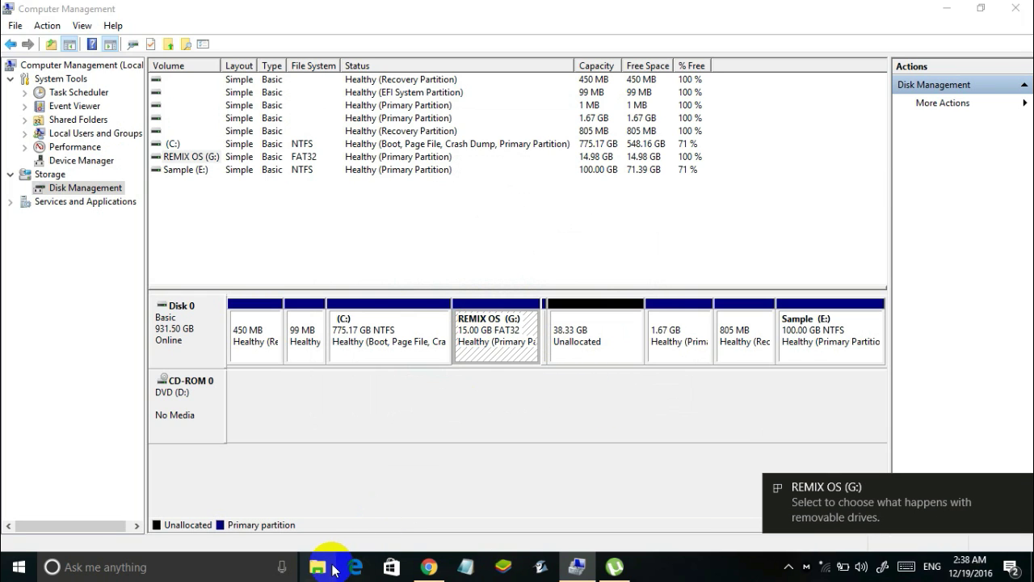
{"action": "left_click", "coordinate": [317, 567]}
{"action": "double_click", "coordinate": [521, 262]}
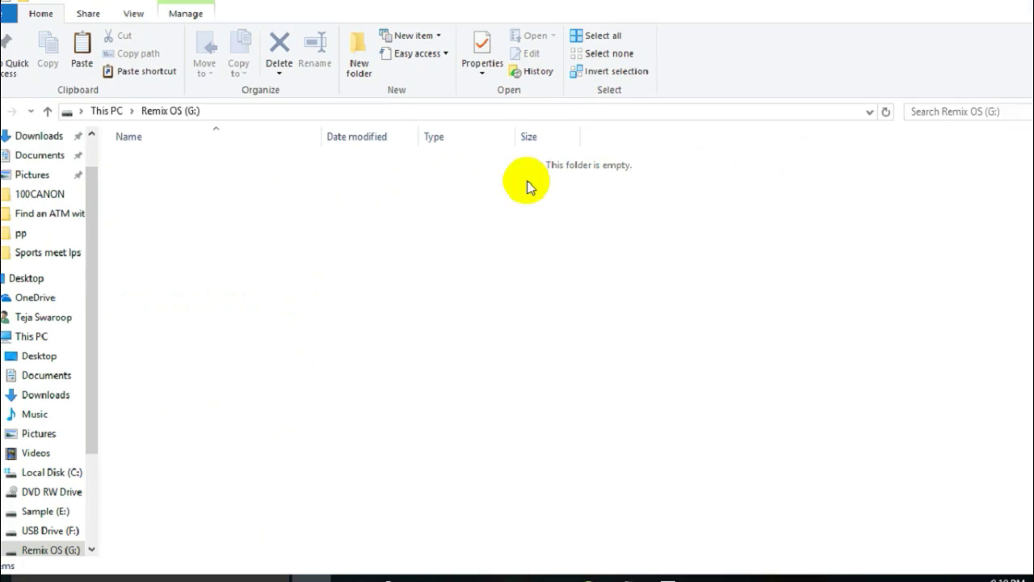
{"action": "left_click", "coordinate": [16, 118]}
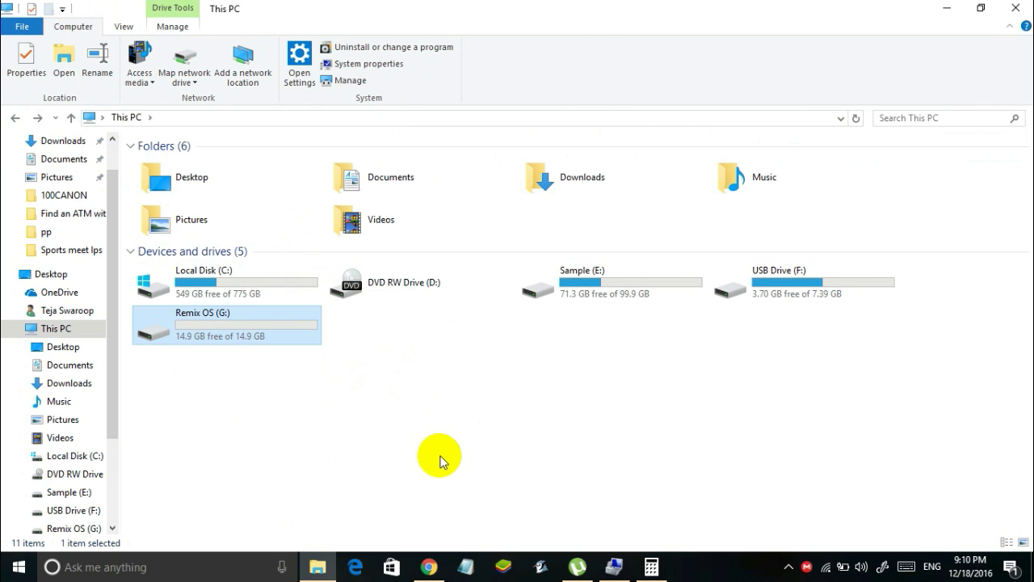
{"action": "left_click", "coordinate": [436, 564]}
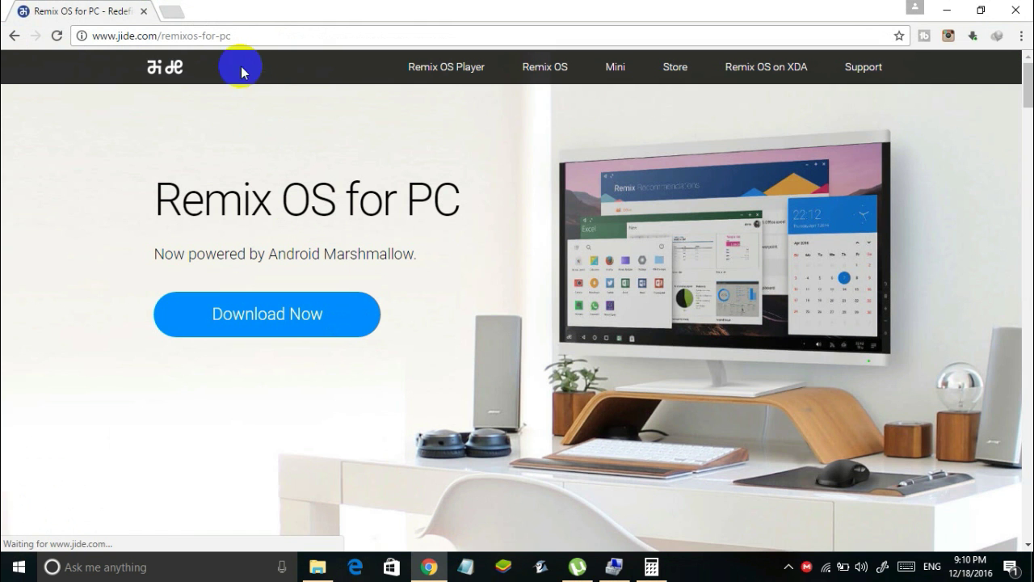
{"action": "left_click", "coordinate": [231, 37]}
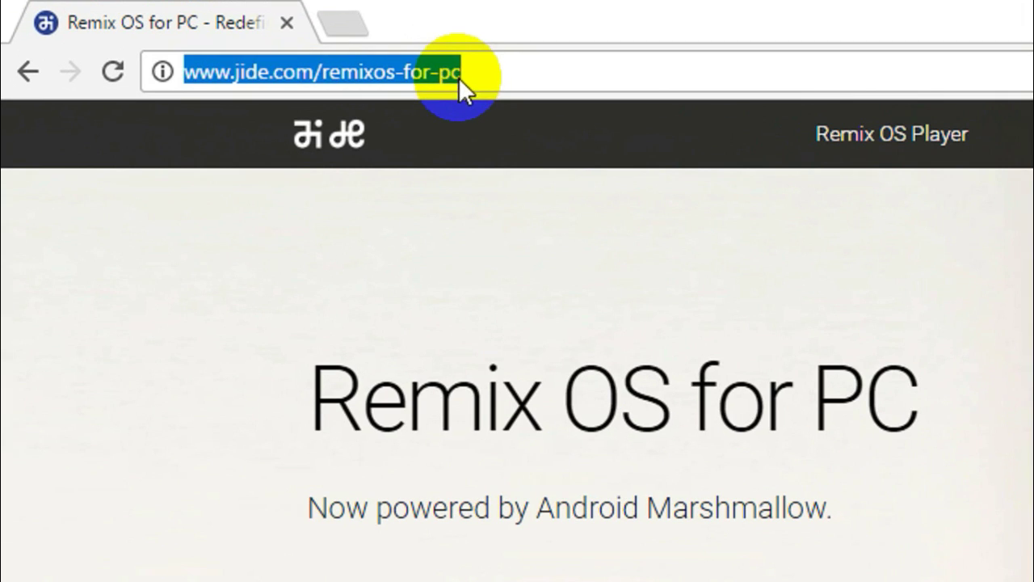
{"action": "left_click_drag", "start_coordinate": [253, 35], "coordinate": [107, 40]}
{"action": "left_click_drag", "start_coordinate": [212, 81], "coordinate": [508, 76]}
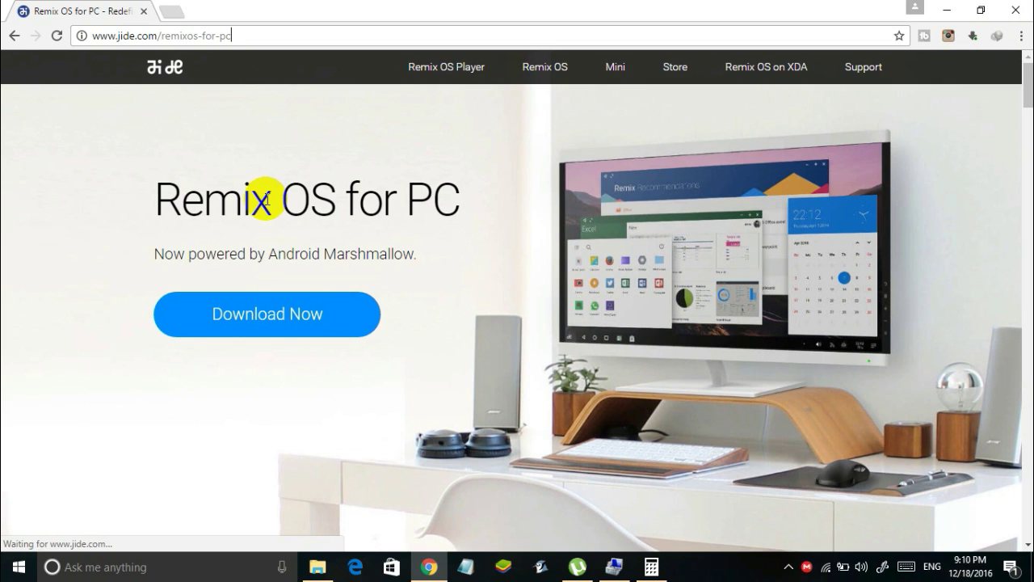
{"action": "left_click", "coordinate": [264, 334]}
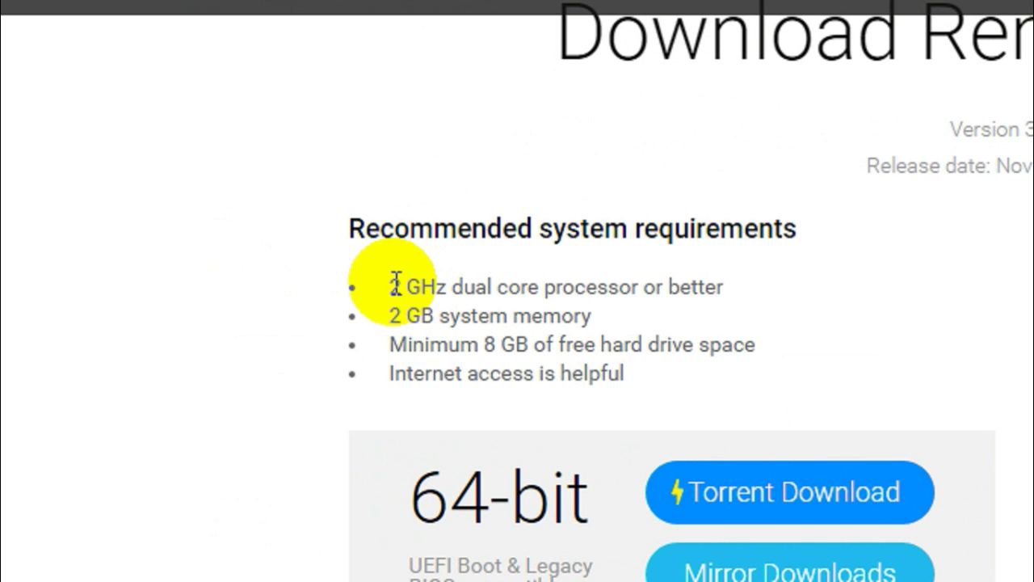
Review the recommended system requirements for Remix OS: processor, system memory, free hard drive space and internet access.
{"action": "left_click_drag", "start_coordinate": [381, 280], "coordinate": [733, 280]}
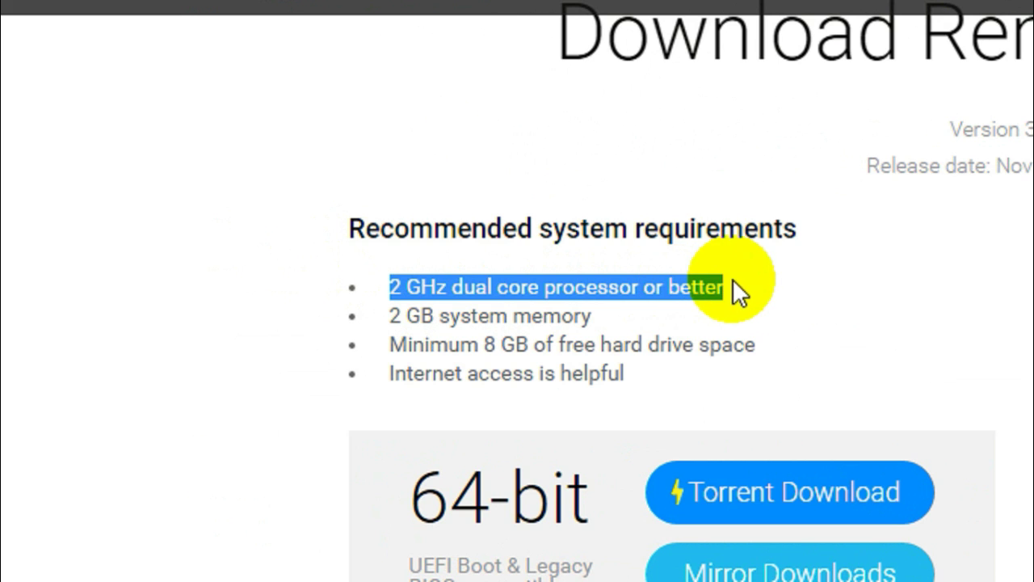
{"action": "left_click", "coordinate": [392, 317]}
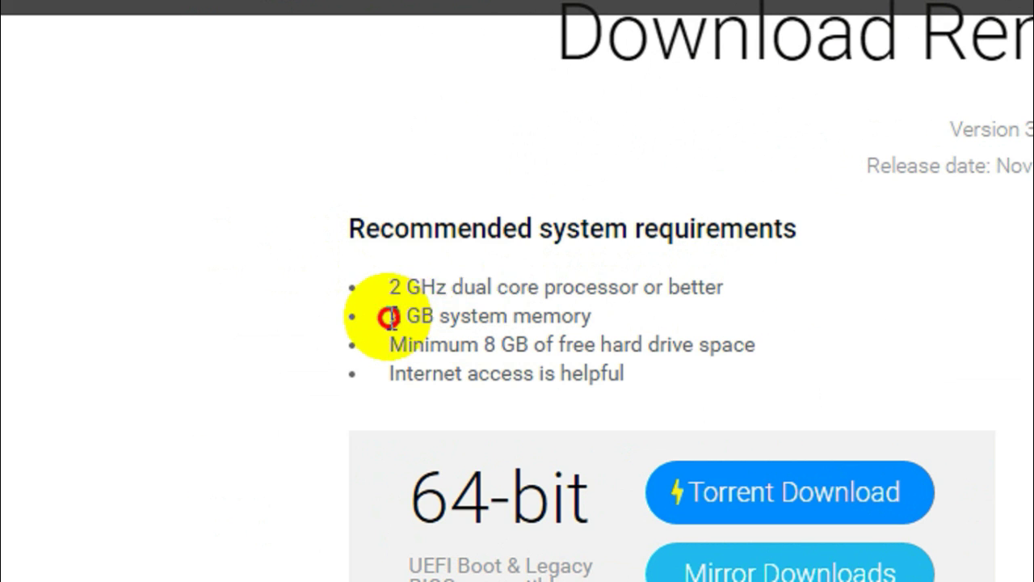
{"action": "left_click_drag", "start_coordinate": [391, 318], "coordinate": [594, 316]}
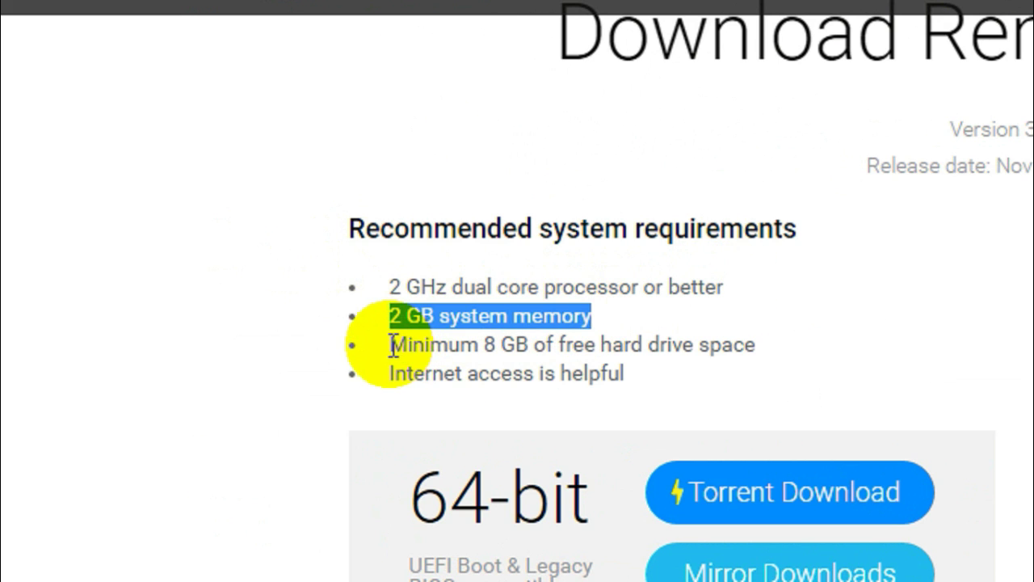
{"action": "left_click_drag", "start_coordinate": [393, 346], "coordinate": [763, 338]}
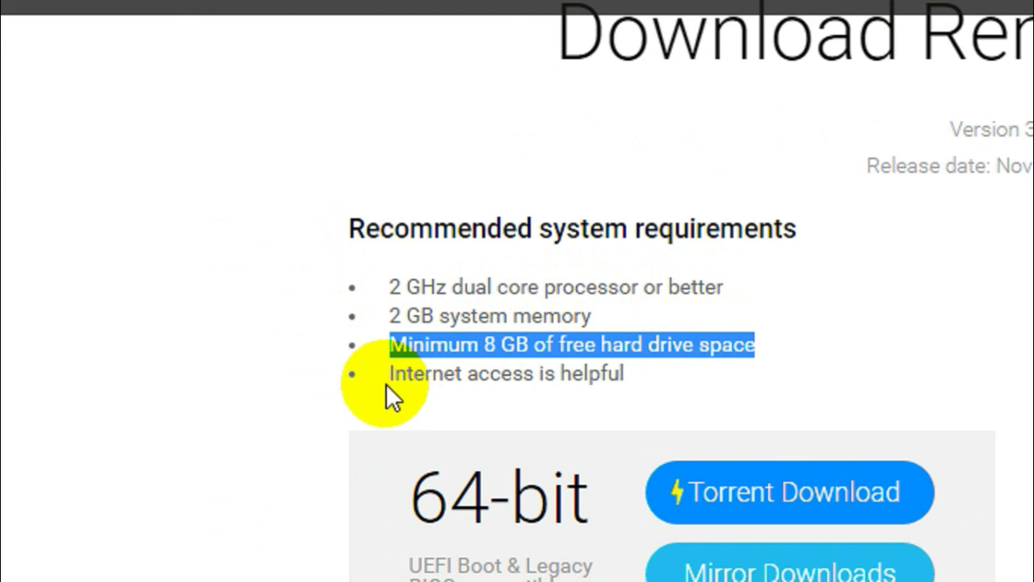
{"action": "left_click_drag", "start_coordinate": [390, 374], "coordinate": [611, 363]}
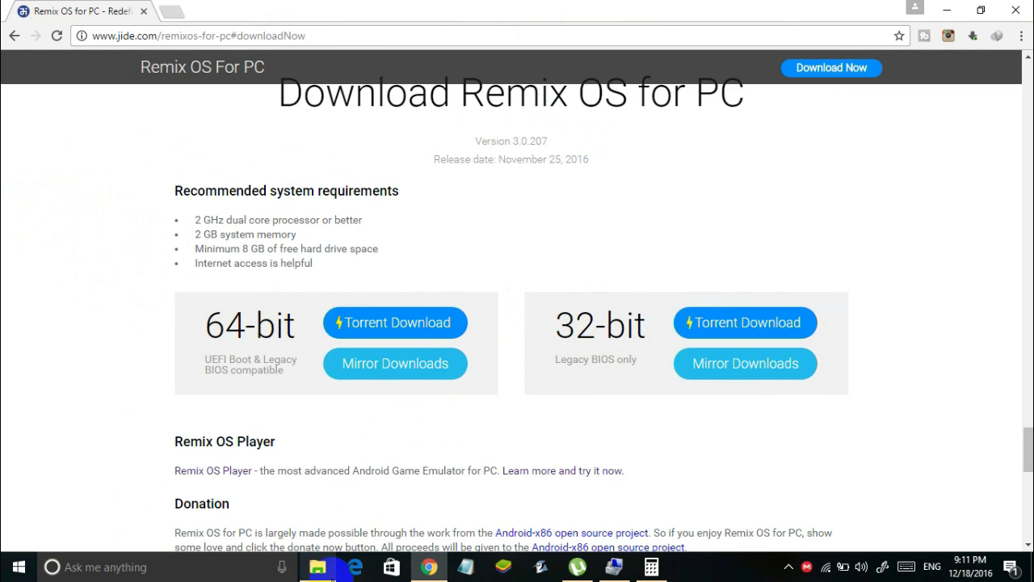
Switch to File Explorer, view this PC's system properties to check the processor, installed memory and system type, and close them.
{"action": "left_click", "coordinate": [317, 567]}
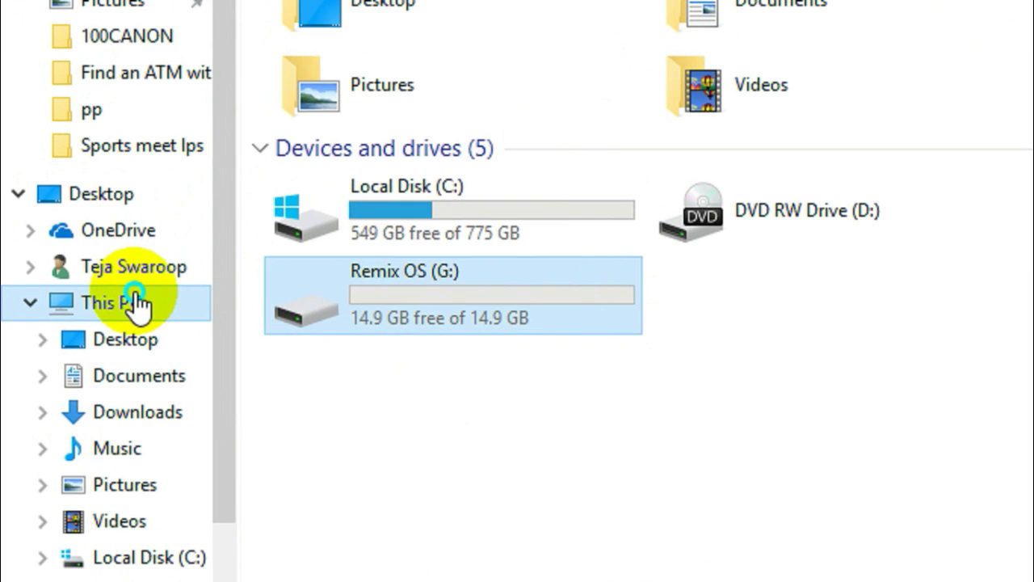
{"action": "right_click", "coordinate": [73, 328]}
{"action": "left_click", "coordinate": [182, 281]}
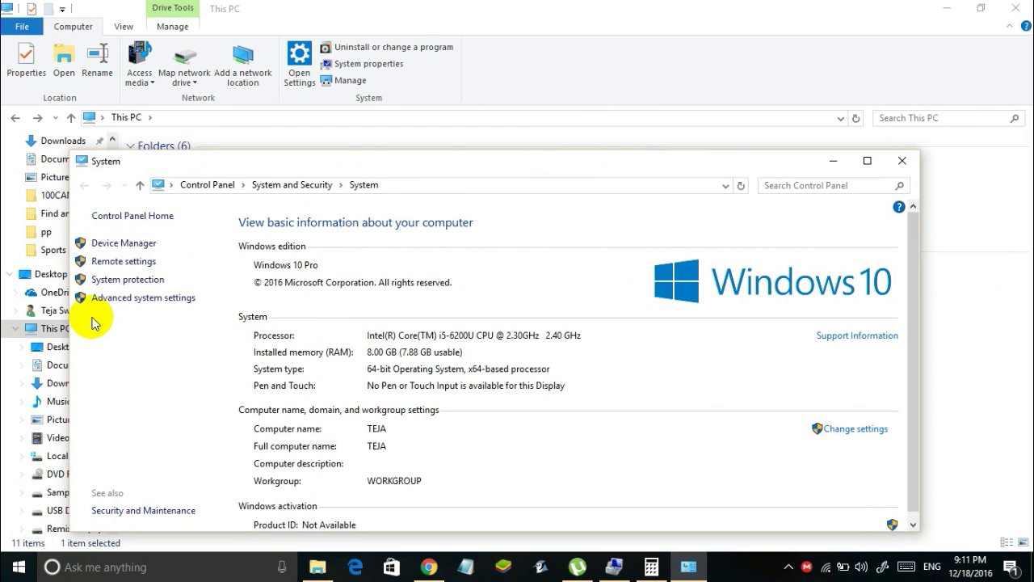
{"action": "double_click", "coordinate": [344, 160]}
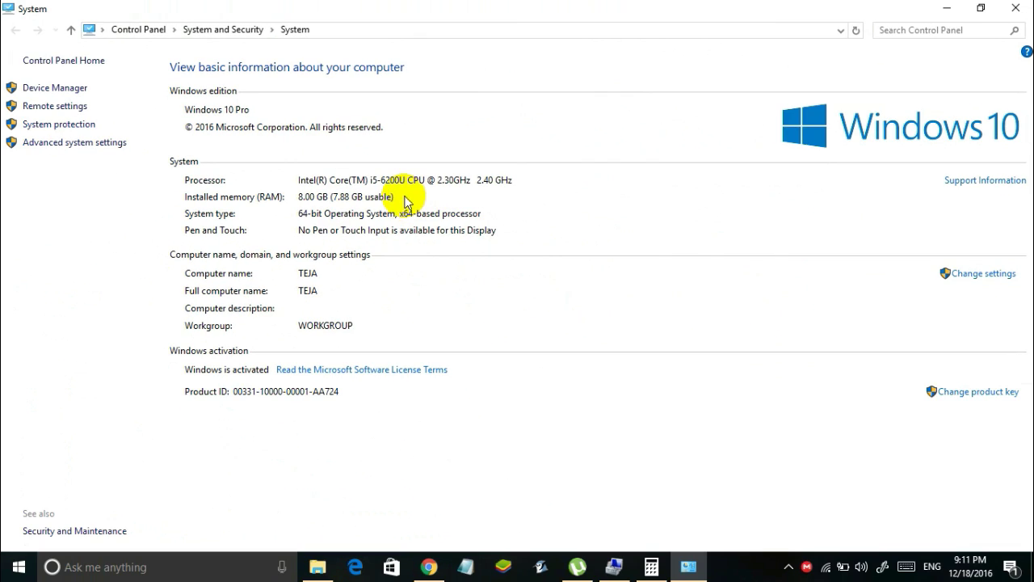
{"action": "left_click", "coordinate": [1016, 7]}
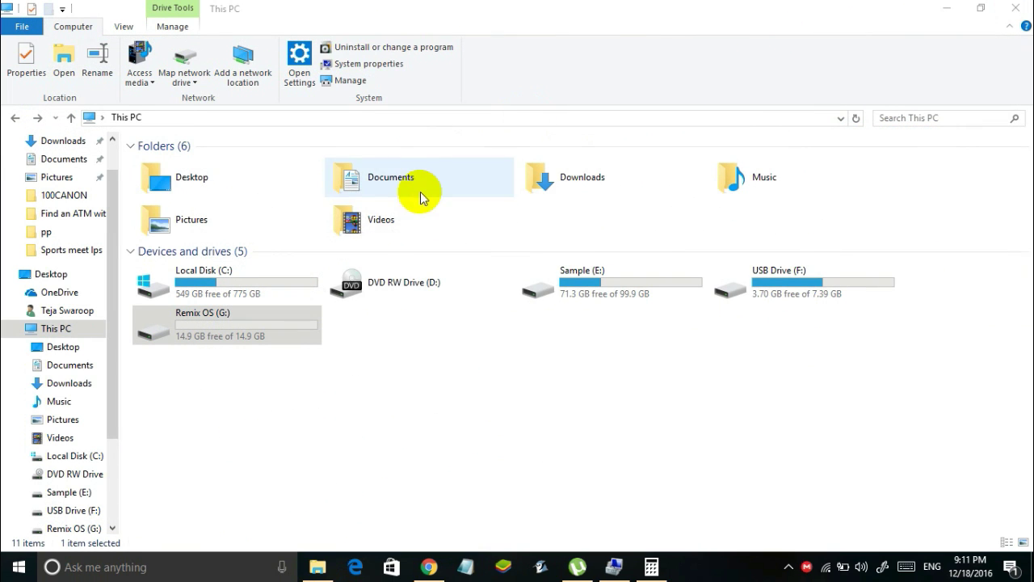
Switch to Chrome and compare the boot compatibility notes of the 64-bit and 32-bit Remix OS downloads.
{"action": "left_click", "coordinate": [431, 566]}
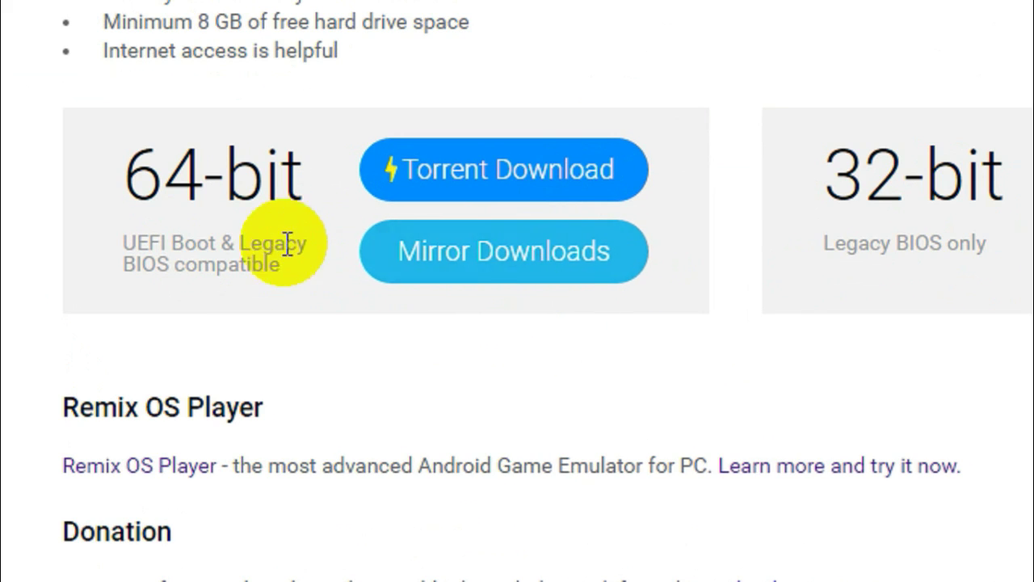
{"action": "mouse_move", "coordinate": [134, 240]}
{"action": "left_mouse_down"}
{"action": "mouse_move", "coordinate": [222, 233]}
{"action": "mouse_move", "coordinate": [299, 245]}
{"action": "mouse_move", "coordinate": [319, 260]}
{"action": "left_mouse_up"}
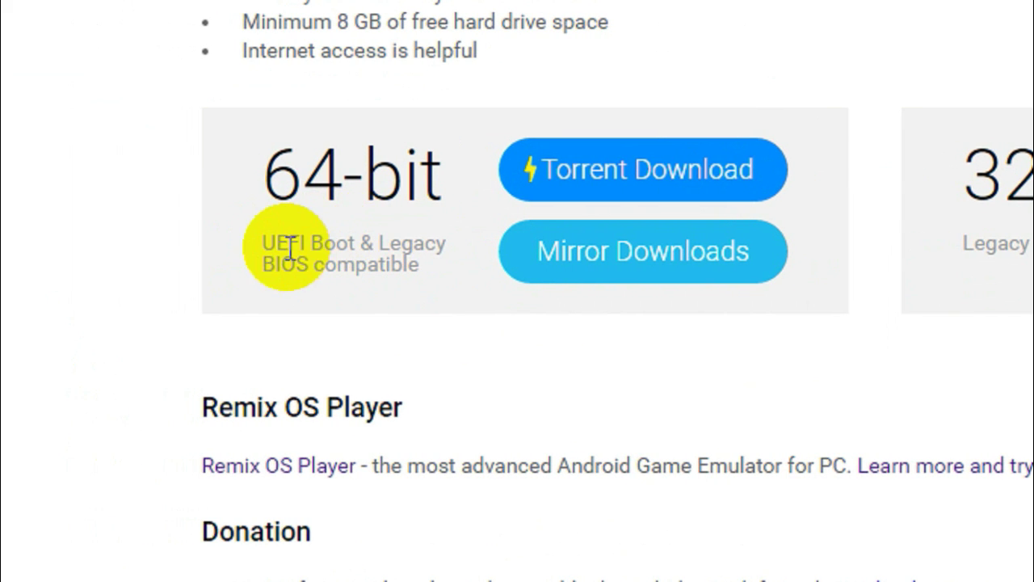
{"action": "left_click", "coordinate": [311, 250]}
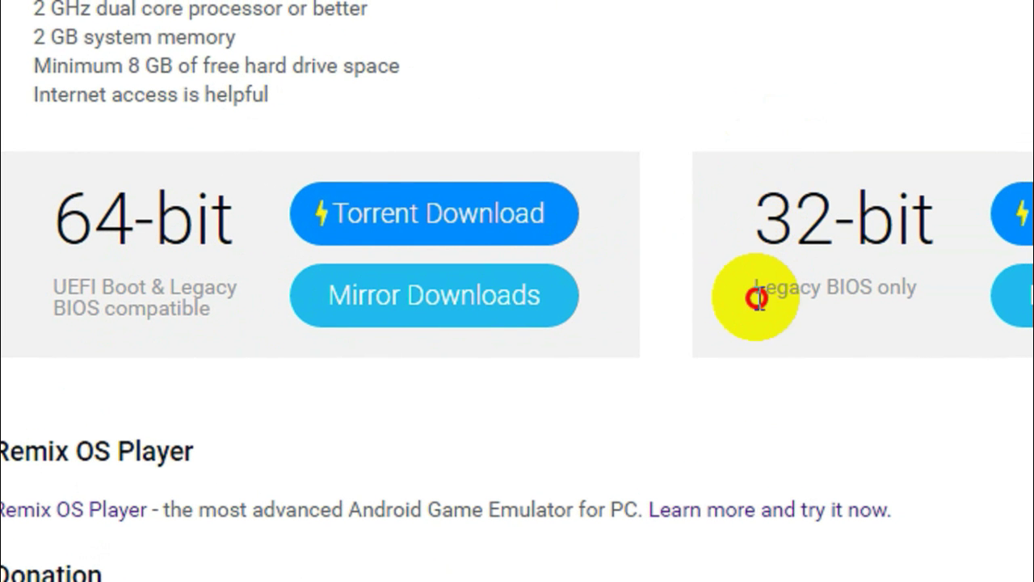
{"action": "left_click_drag", "start_coordinate": [757, 298], "coordinate": [785, 285]}
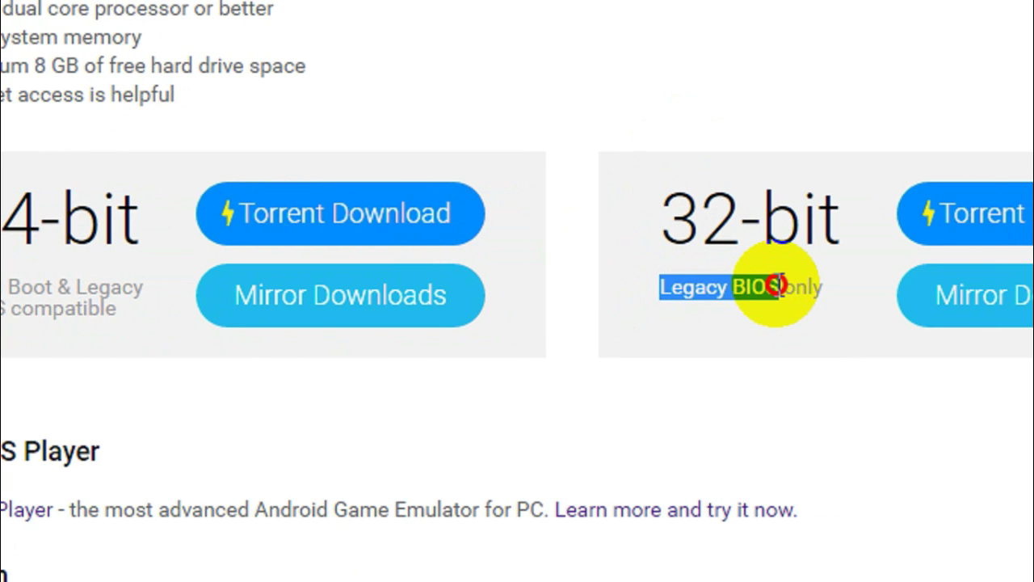
{"action": "left_click", "coordinate": [728, 299]}
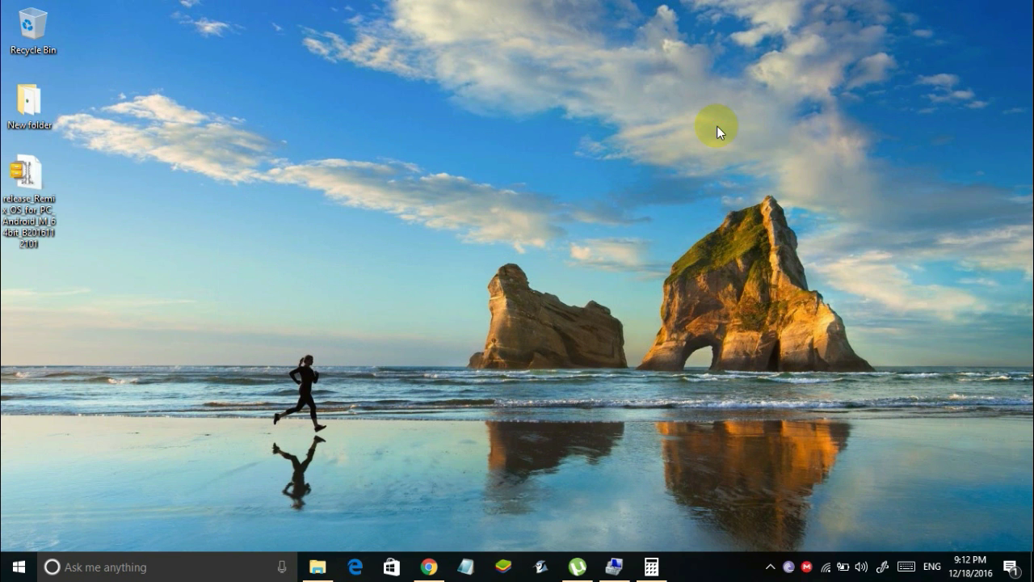
Refresh the desktop and extract the downloaded 64-bit Remix OS zip archive into its own folder with 7-Zip.
{"action": "right_click", "coordinate": [717, 125]}
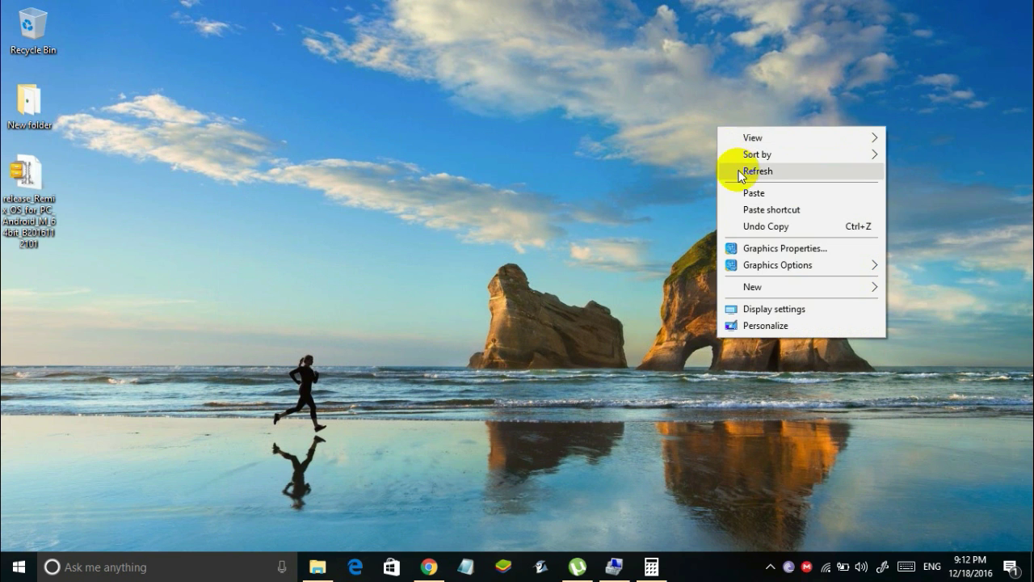
{"action": "left_click", "coordinate": [738, 171]}
{"action": "left_click", "coordinate": [30, 185]}
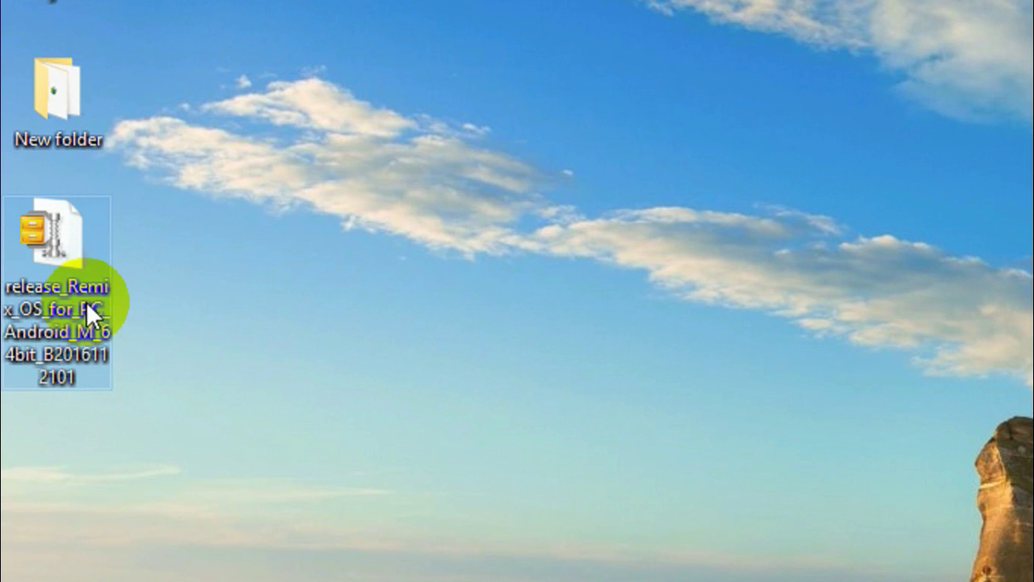
{"action": "right_click", "coordinate": [57, 270]}
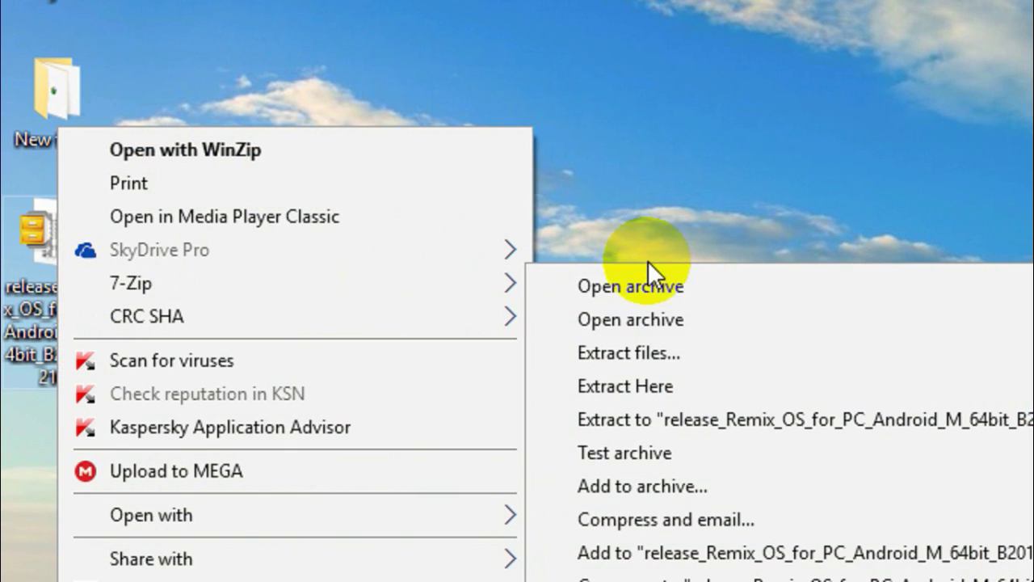
{"action": "mouse_move", "coordinate": [517, 275]}
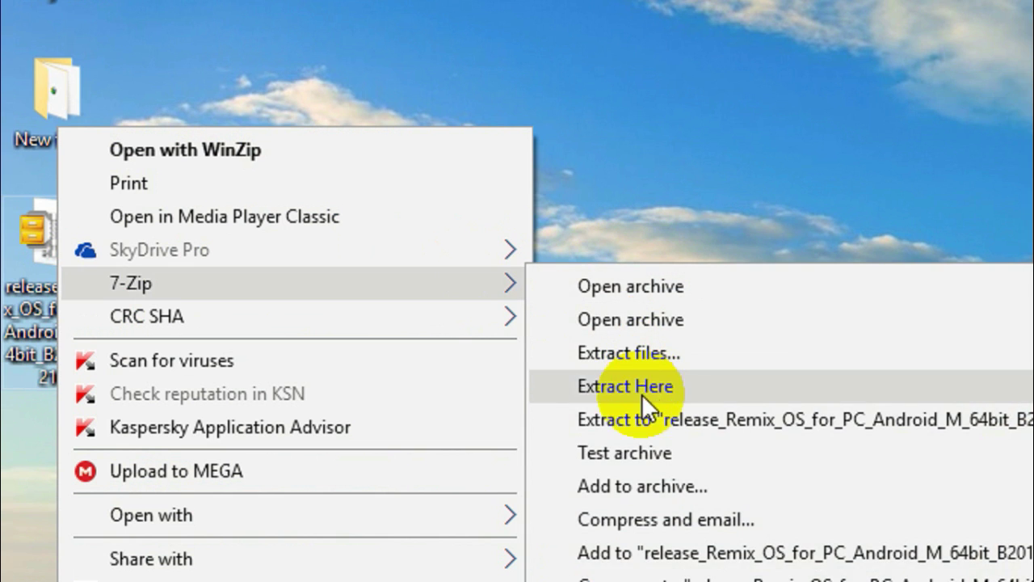
{"action": "left_click", "coordinate": [634, 421]}
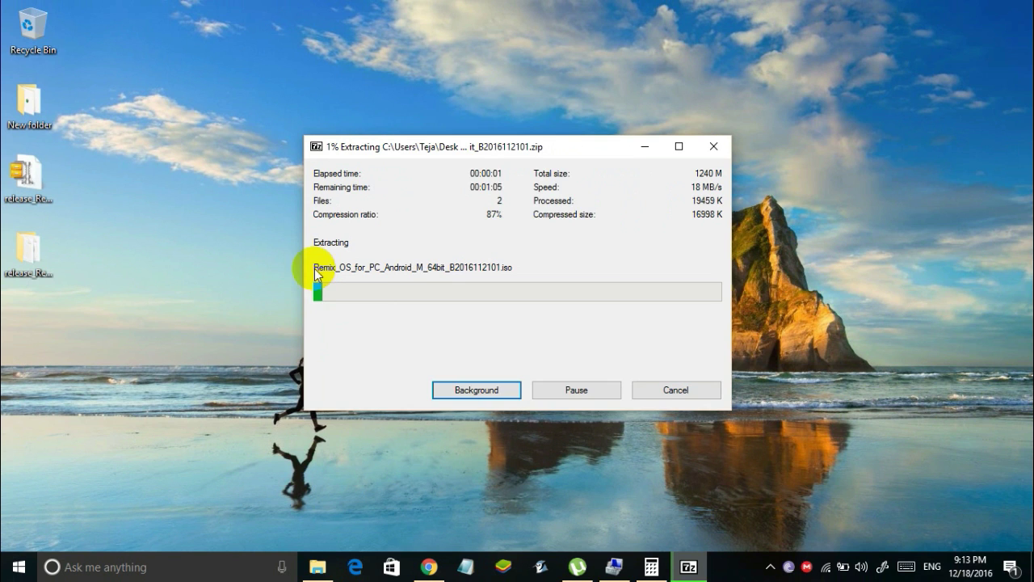
{"action": "left_click_drag", "start_coordinate": [446, 151], "coordinate": [456, 143]}
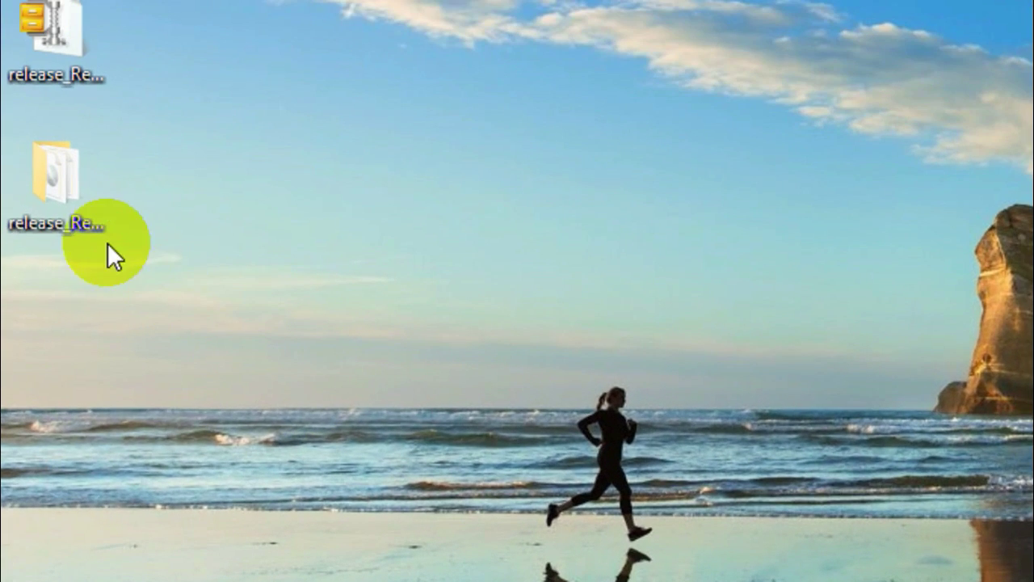
Open the extracted Remix OS folder, launch the Remix_OS_for_PC_Installation_Tool application and close the folder window.
{"action": "double_click", "coordinate": [41, 275]}
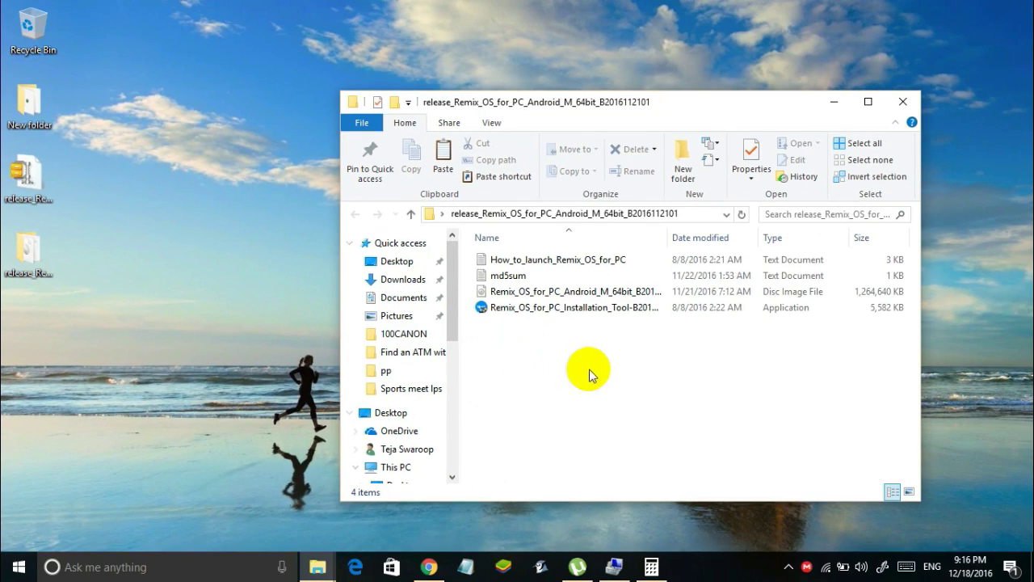
{"action": "left_click_drag", "start_coordinate": [674, 381], "coordinate": [674, 348]}
{"action": "left_click", "coordinate": [533, 293]}
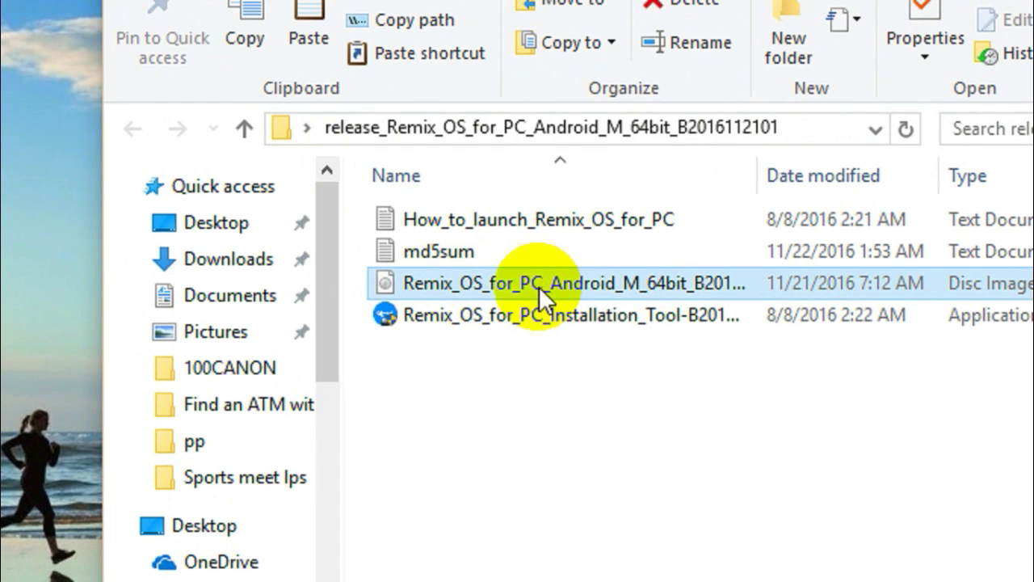
{"action": "left_click", "coordinate": [517, 319]}
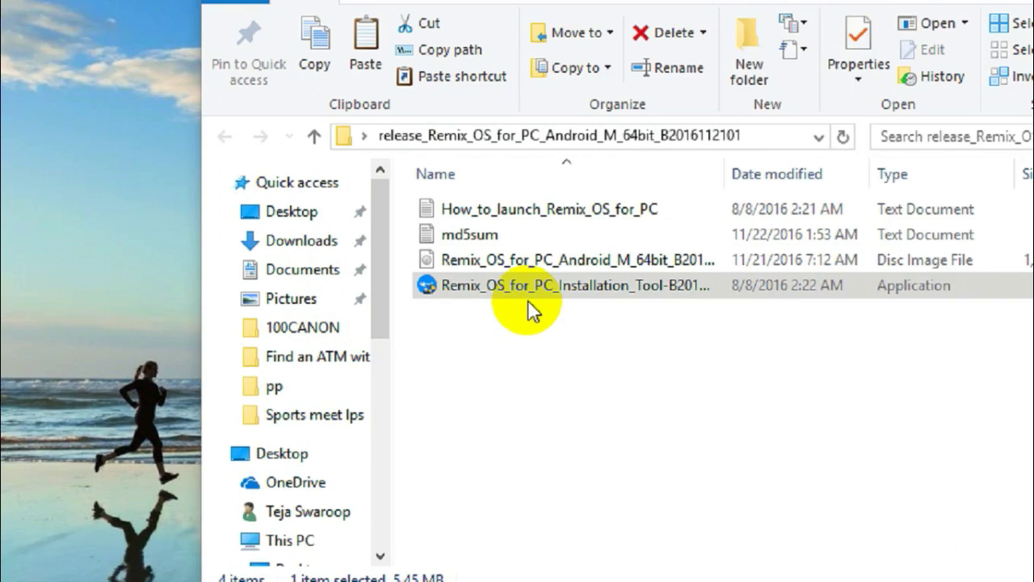
{"action": "left_click", "coordinate": [540, 309]}
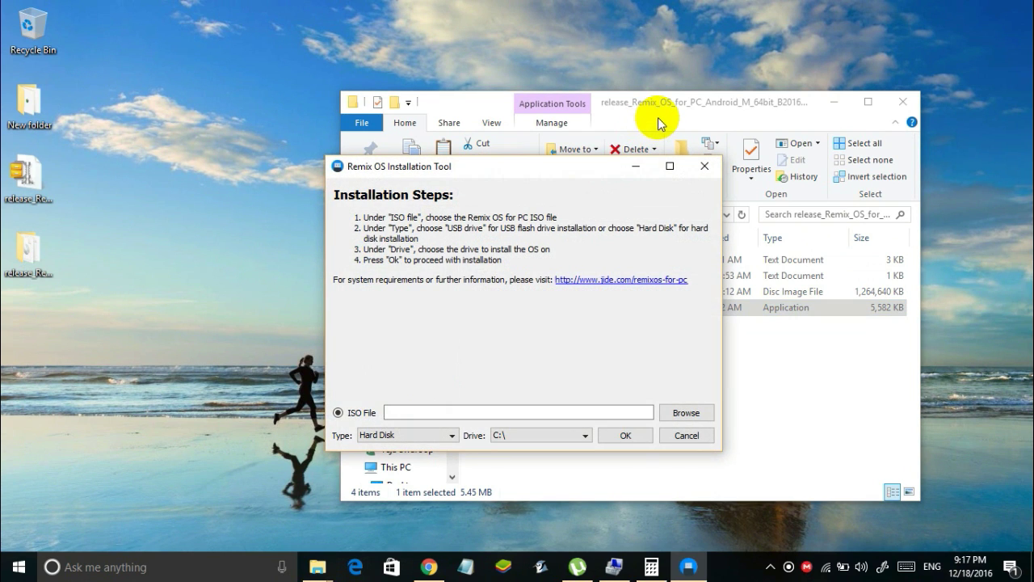
{"action": "left_click", "coordinate": [899, 103]}
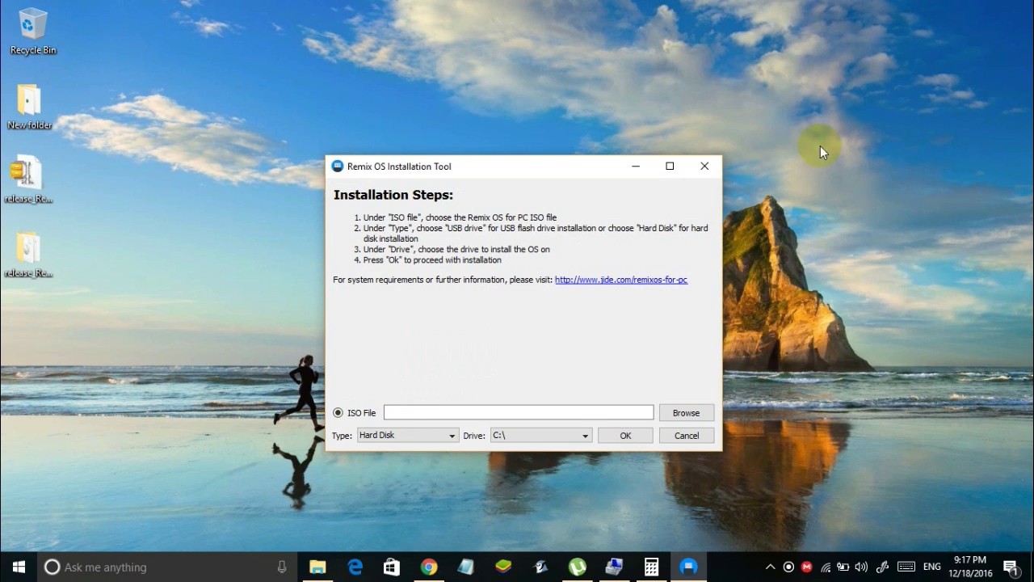
Load Remix_OS_for_PC_Android_M_64bit_B2016112101.iso from the extracted desktop folder as the ISO file in the installation tool.
{"action": "left_click_drag", "start_coordinate": [569, 175], "coordinate": [574, 154]}
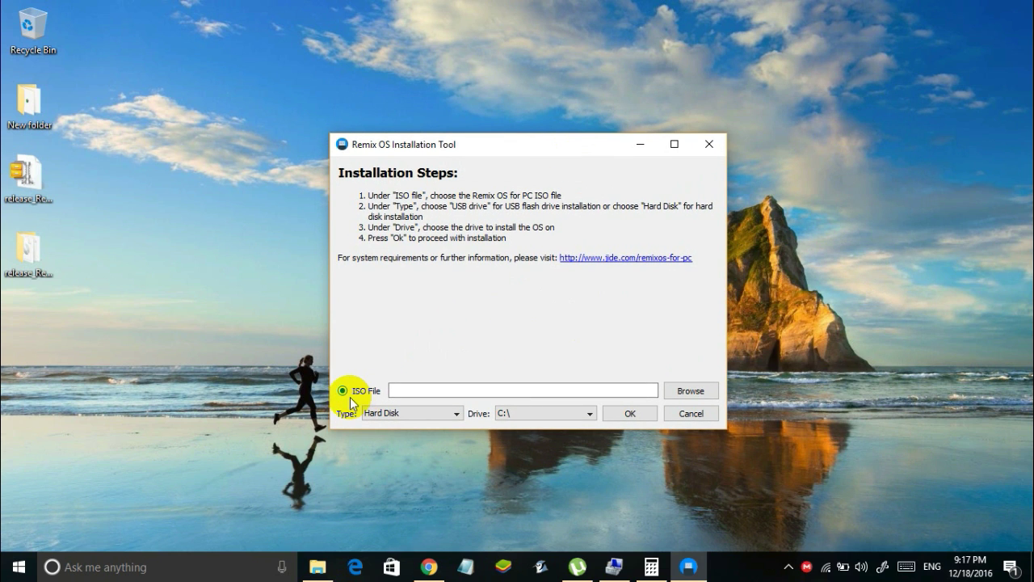
{"action": "left_click", "coordinate": [703, 392]}
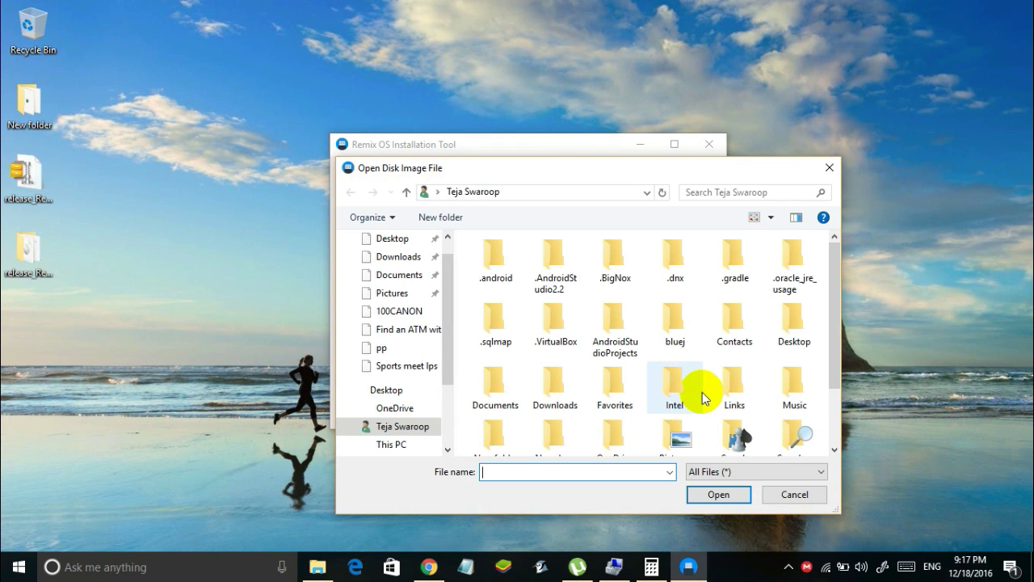
{"action": "left_click", "coordinate": [397, 394]}
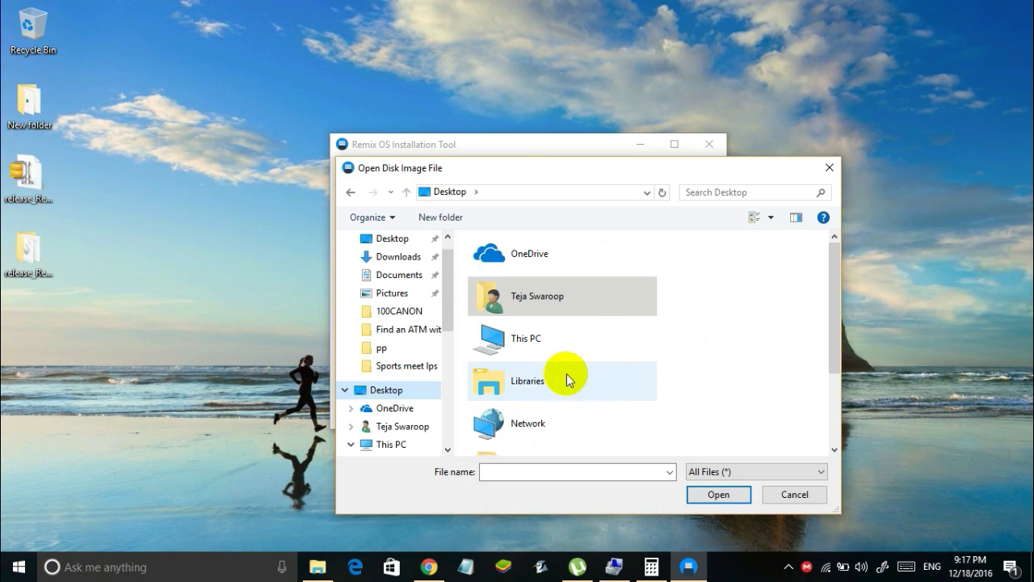
{"action": "left_click", "coordinate": [598, 387]}
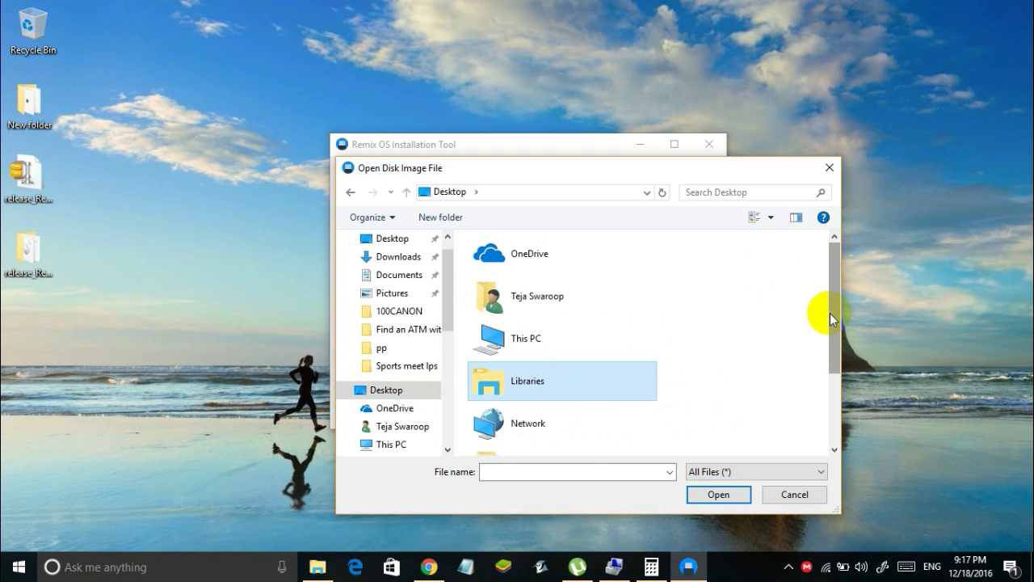
{"action": "left_click_drag", "start_coordinate": [832, 315], "coordinate": [832, 410]}
{"action": "double_click", "coordinate": [549, 336]}
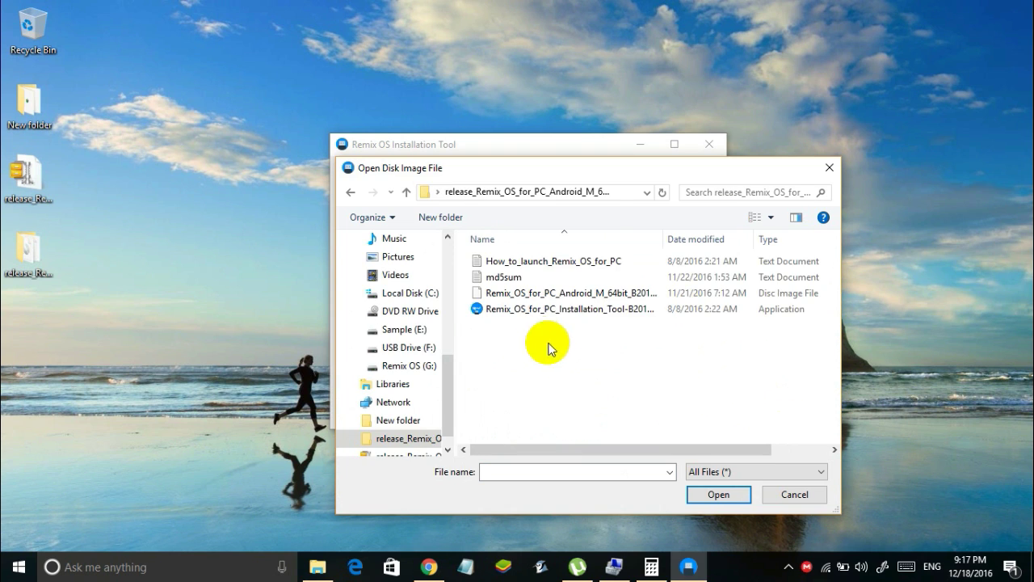
{"action": "left_click", "coordinate": [489, 294]}
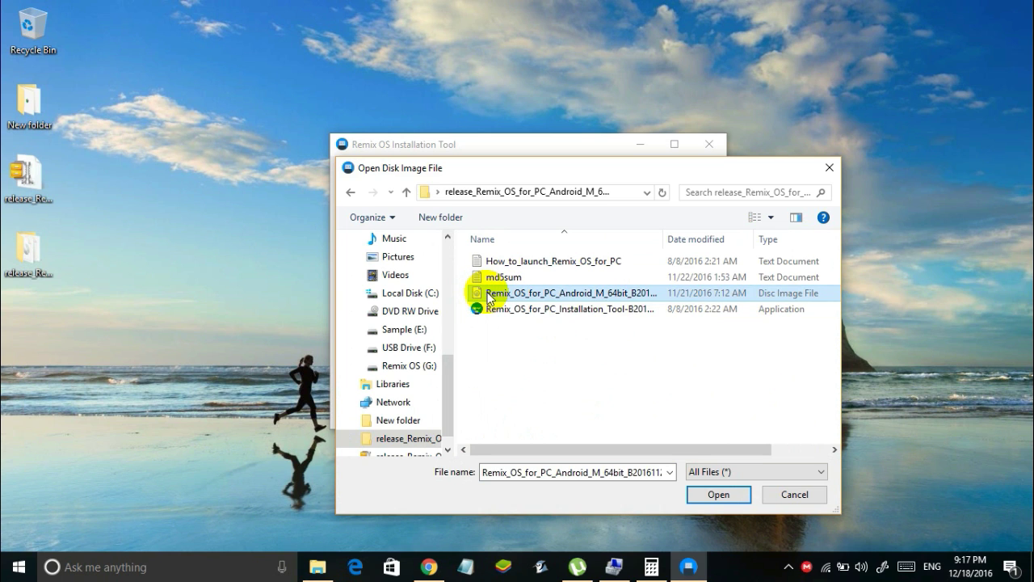
{"action": "double_click", "coordinate": [487, 294]}
{"action": "left_click", "coordinate": [421, 529]}
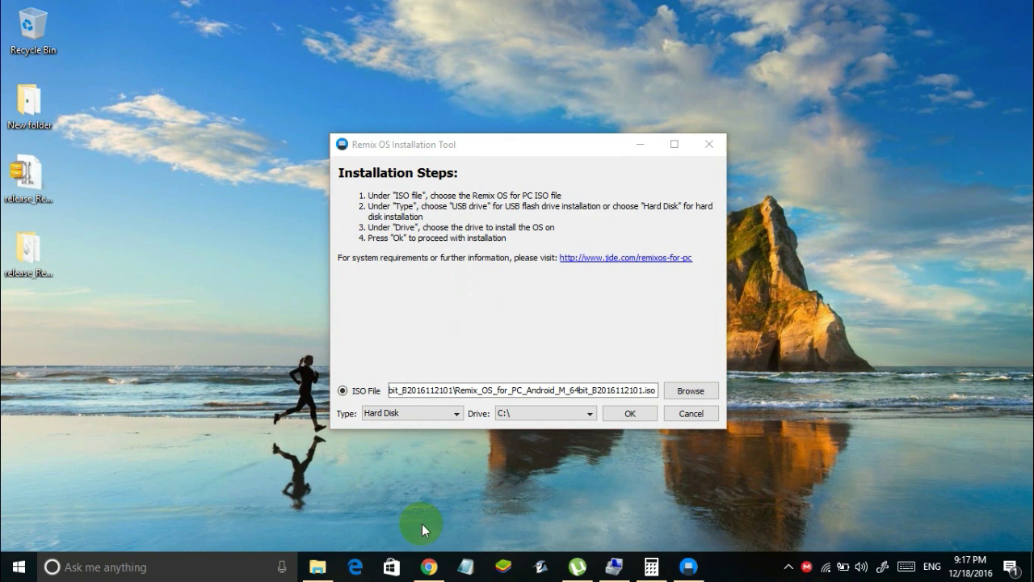
Set the installation type to Hard Disk and the target drive to G:\.
{"action": "left_click", "coordinate": [427, 414]}
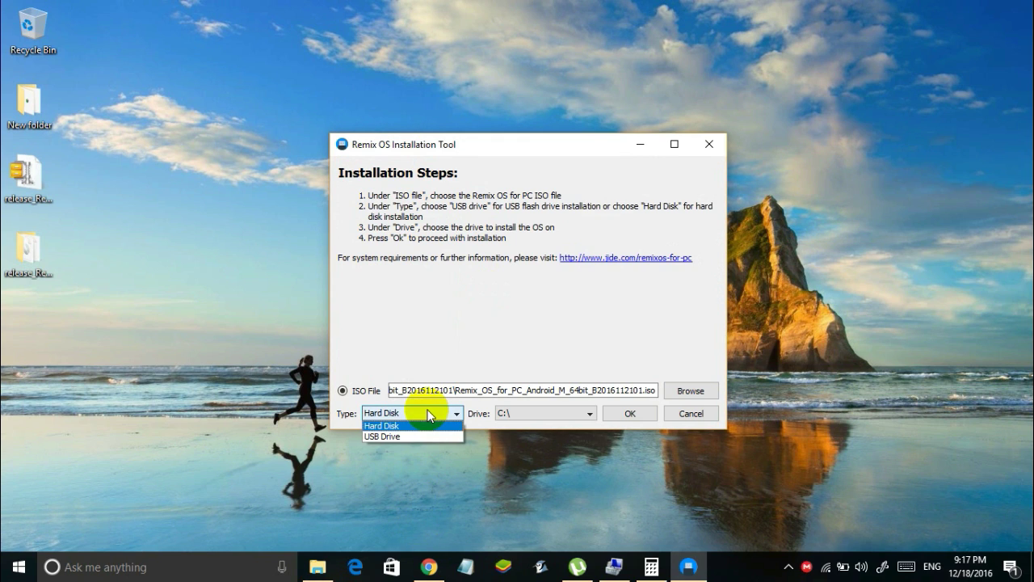
{"action": "left_click", "coordinate": [369, 426]}
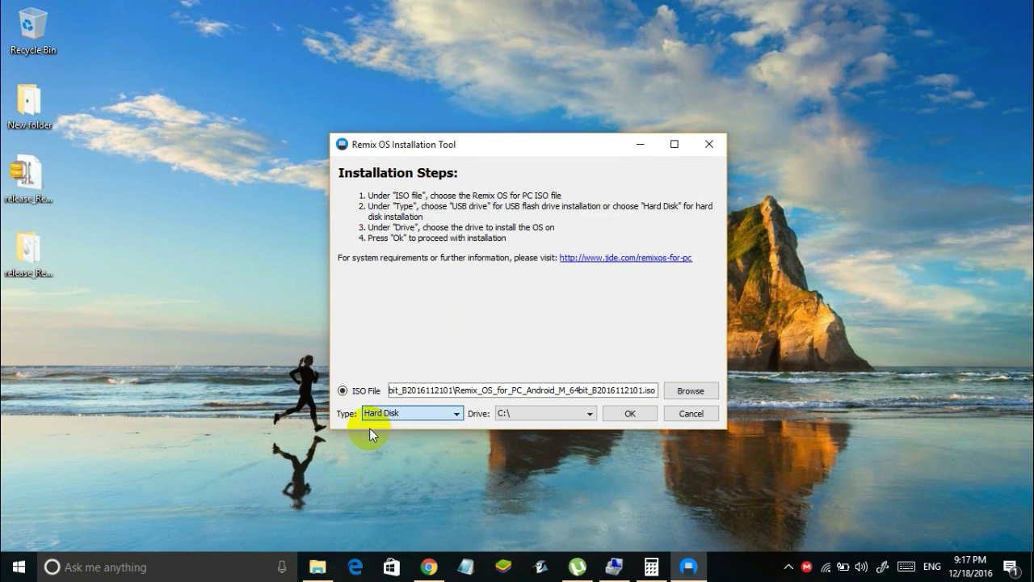
{"action": "left_click", "coordinate": [516, 412]}
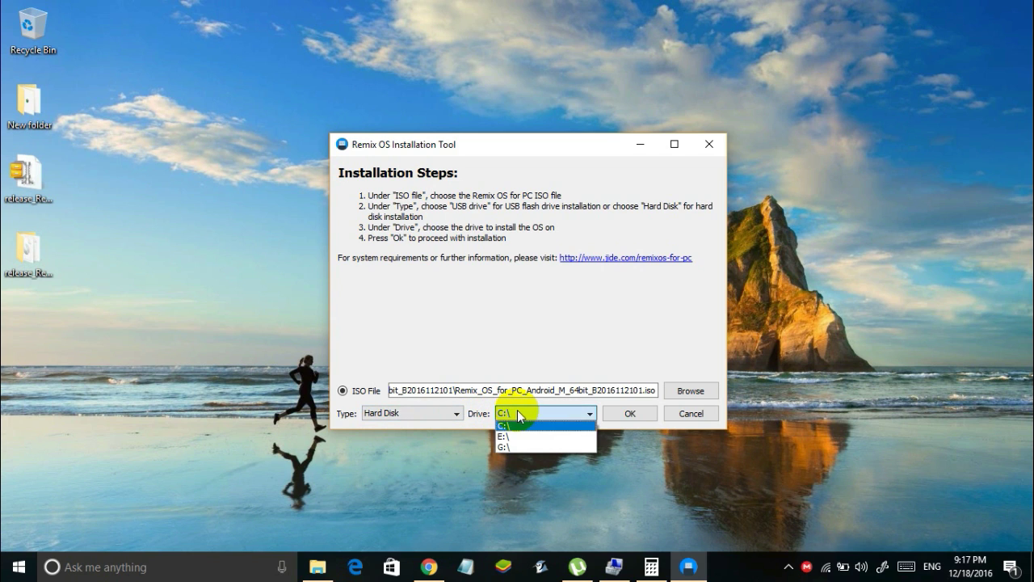
{"action": "left_click", "coordinate": [507, 447]}
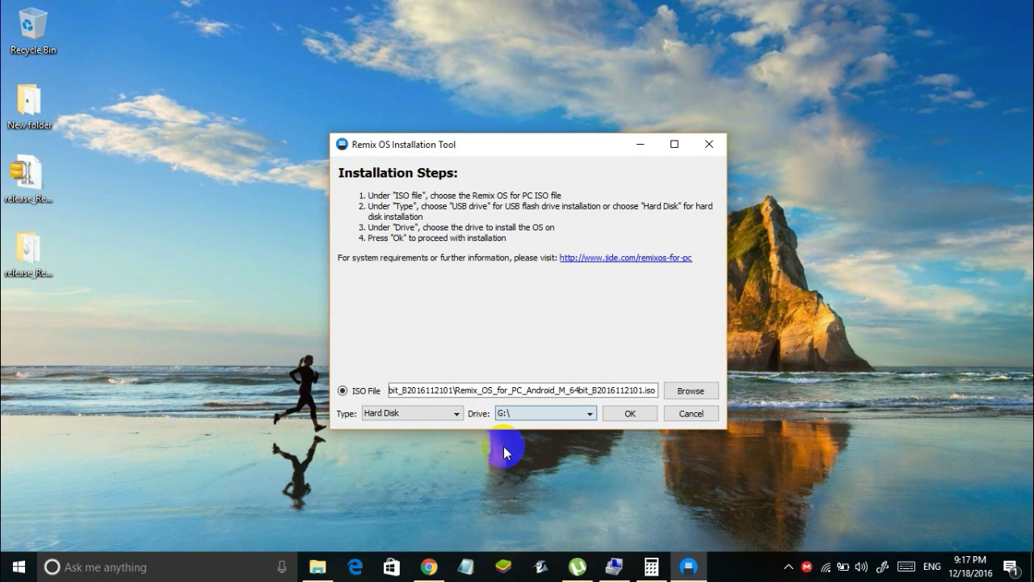
Check the Remix OS partition's drive letter in File Explorer, return to the installation tool and start the installation.
{"action": "left_click", "coordinate": [317, 564]}
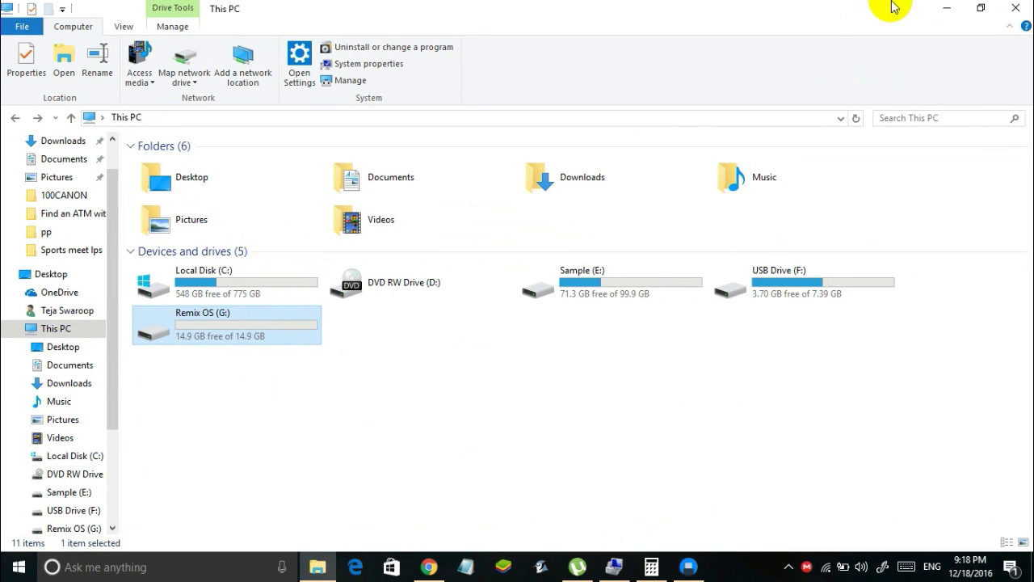
{"action": "left_click", "coordinate": [944, 8]}
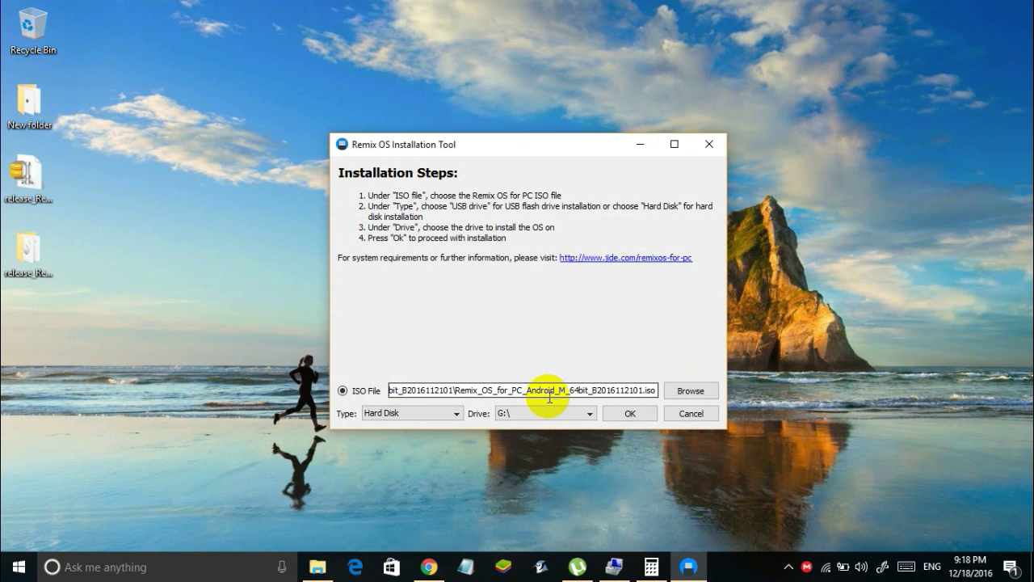
{"action": "left_click", "coordinate": [627, 413]}
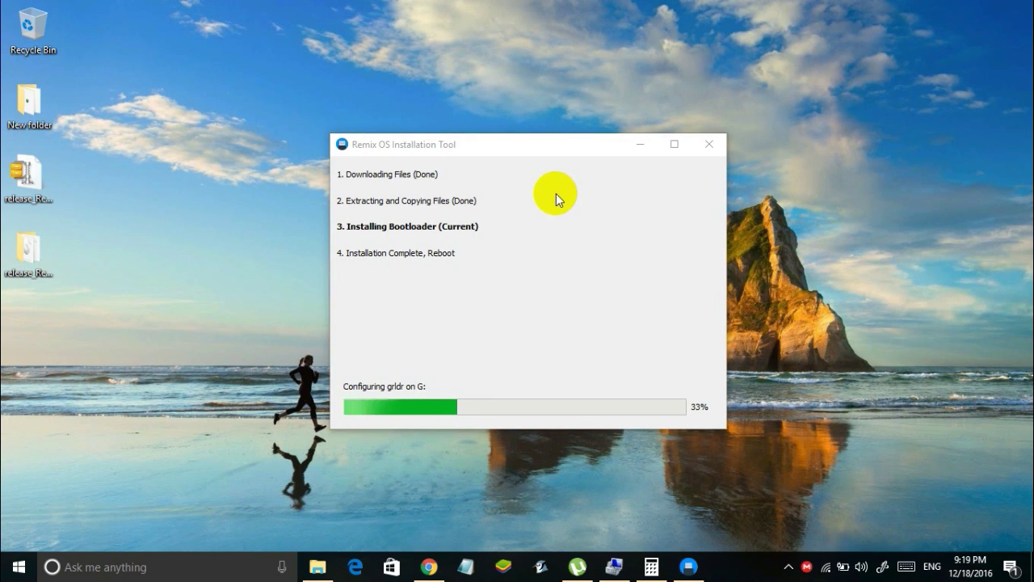
{"action": "left_click_drag", "start_coordinate": [558, 152], "coordinate": [558, 155]}
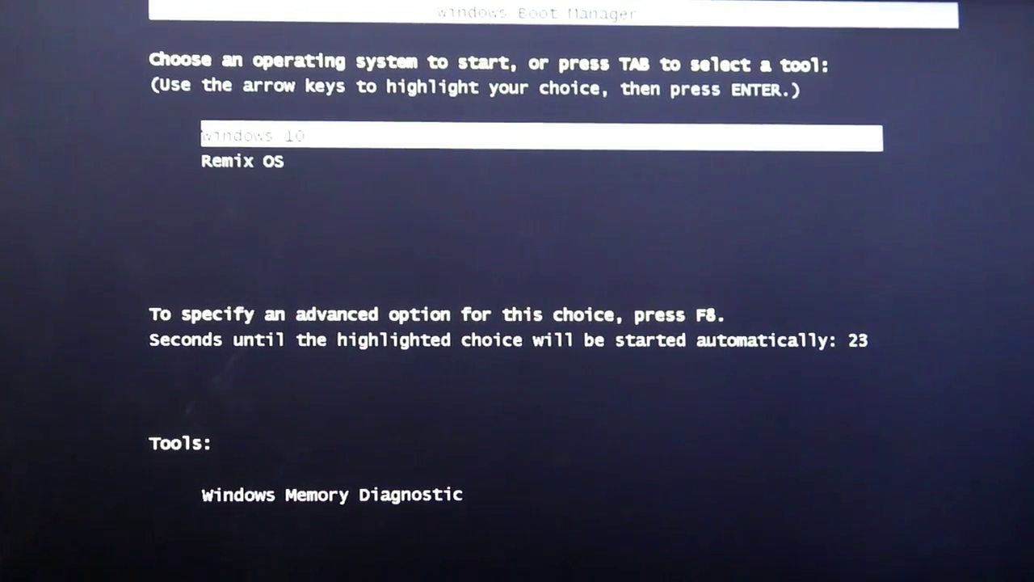
Choose Remix OS as the operating system to start in Windows Boot Manager.
{"action": "key", "text": "Down"}
{"action": "key", "text": "Return"}
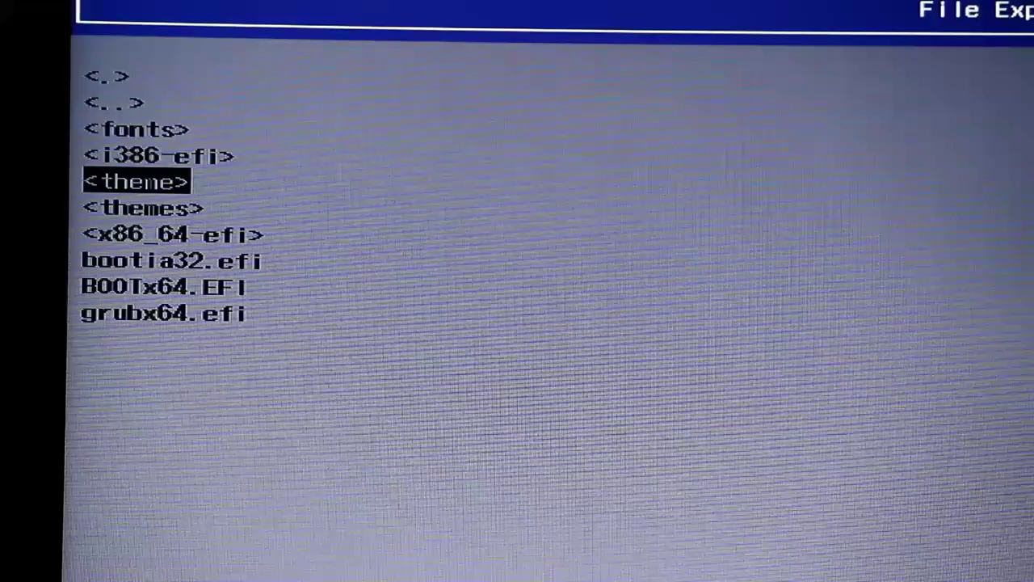
Move down the list of EFI boot folders and files in the firmware's File Explorer to the x86_64-efi folder.
{"action": "key", "text": "Down"}
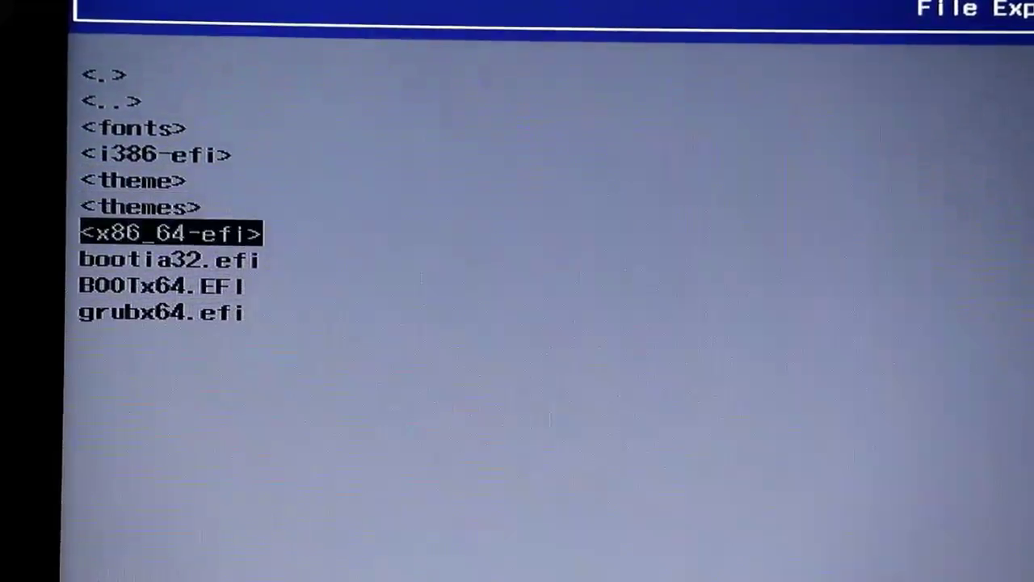